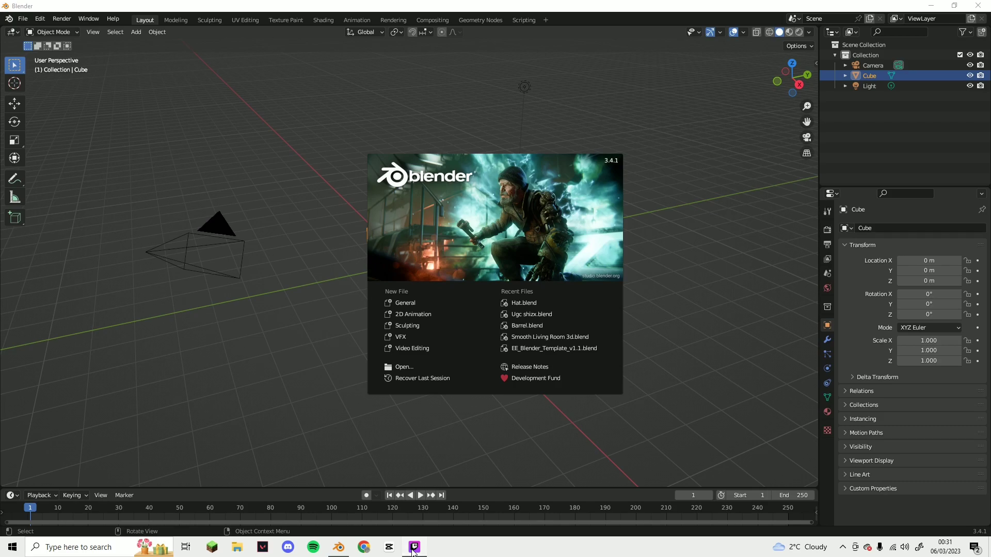
Start a new General file and delete the default camera, cube and light
left_click(425, 302)
left_click_drag(151, 194, 571, 262)
key("x")
left_click(570, 262)
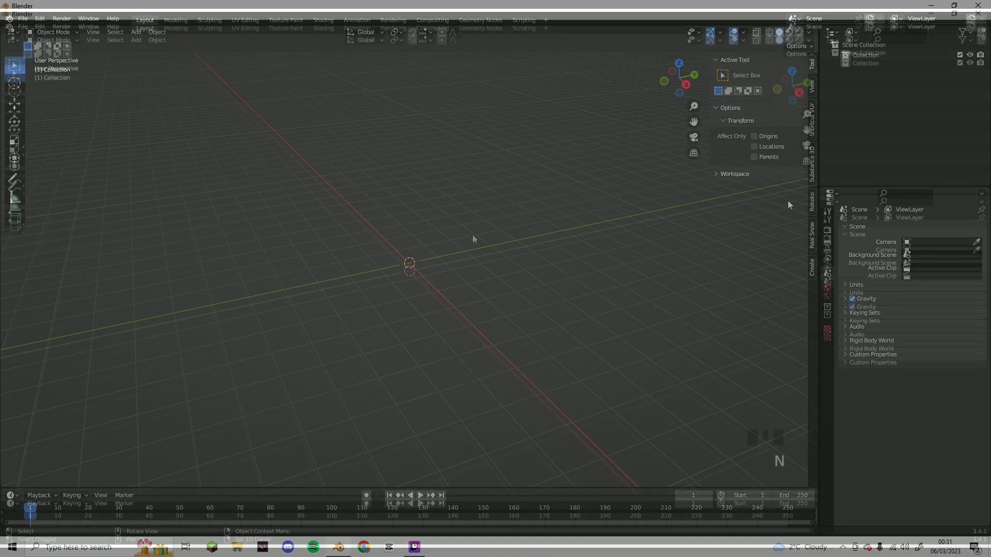
Add a UV sphere with 24 segments and 12 rings at the world origin
key("shift+a")
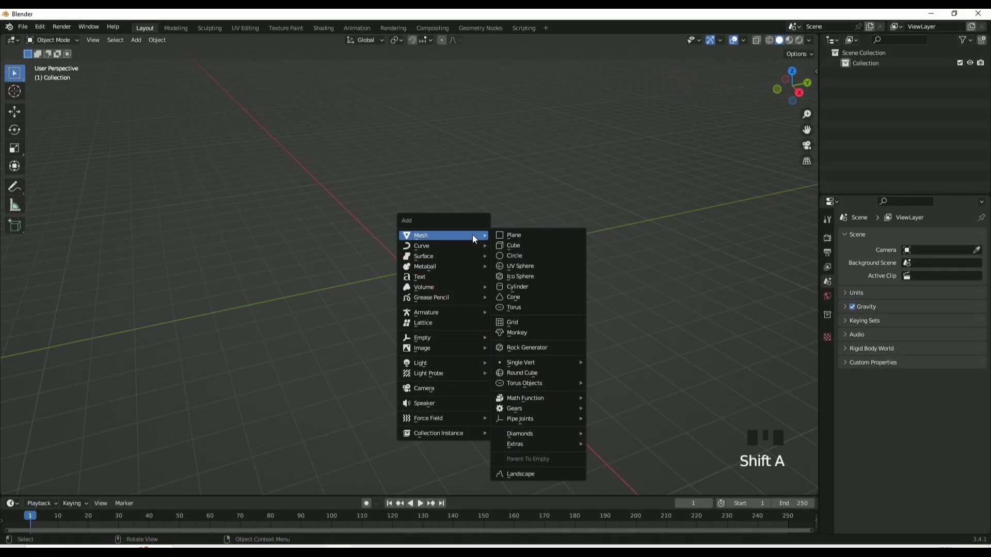
left_click(525, 266)
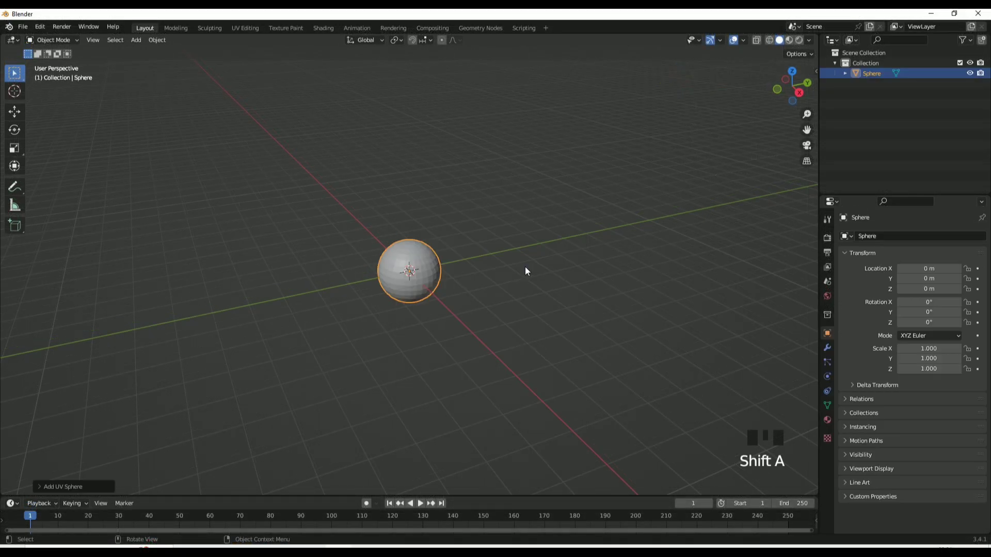
left_click(83, 487)
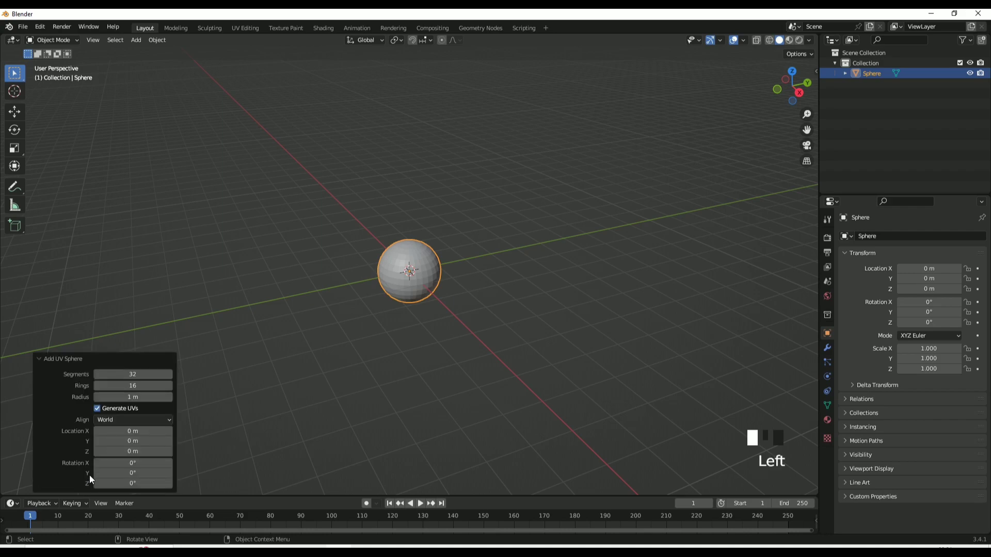
double_click(128, 375)
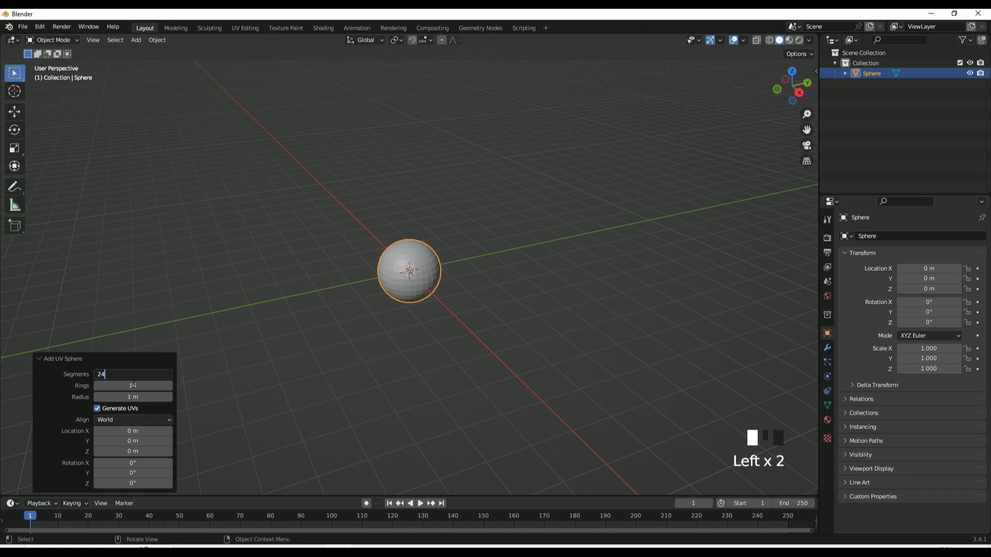
left_click(133, 385)
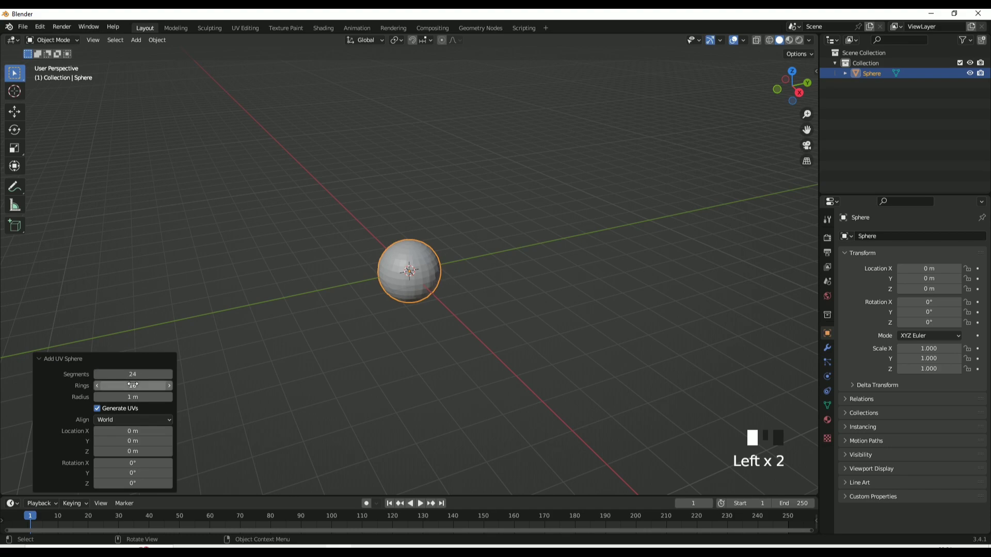
left_click(524, 316)
left_click(524, 317)
Delete all sphere vertices below the equator, working in the right orthographic view with X-ray, to leave an open dome
middle_click_drag(524, 316, 128, 195)
scroll(499, 292, "up", 4)
left_click(448, 272)
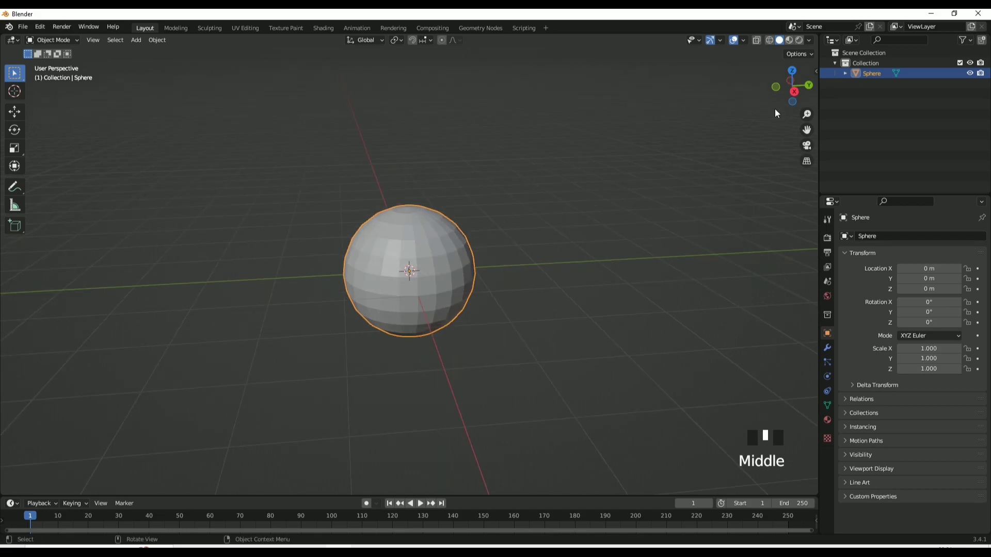
left_click(795, 90)
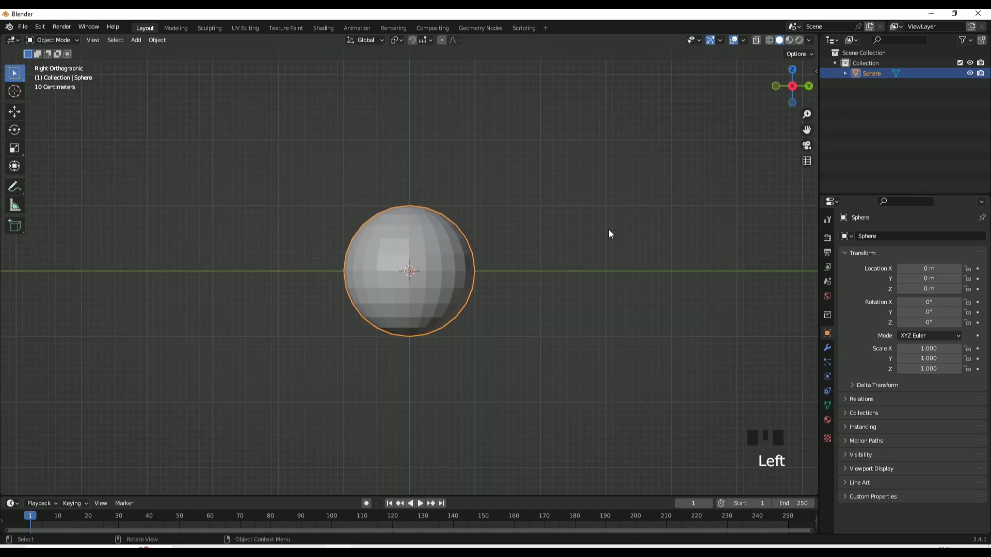
scroll(580, 274, "up", 4)
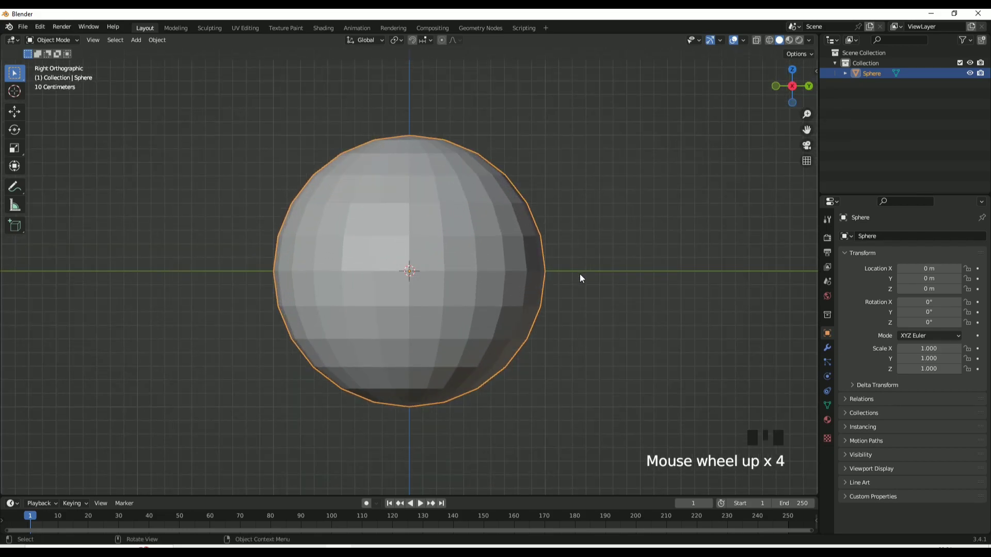
key("Tab")
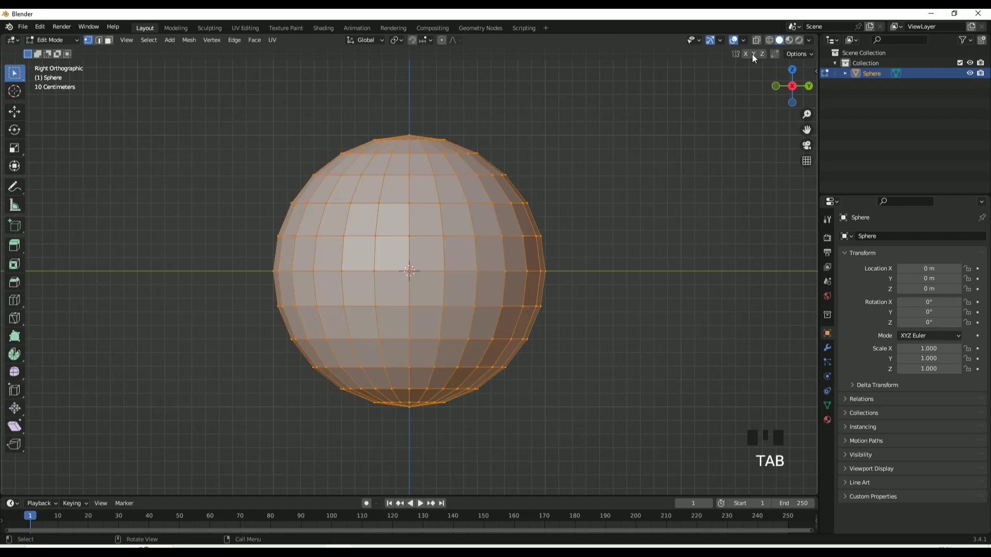
left_click(756, 40)
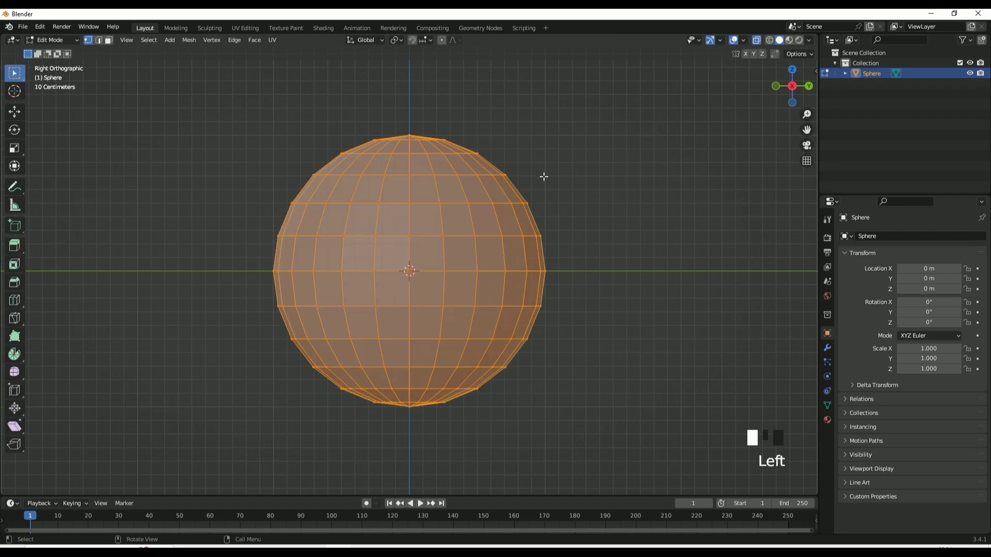
left_click_drag(264, 300, 561, 426)
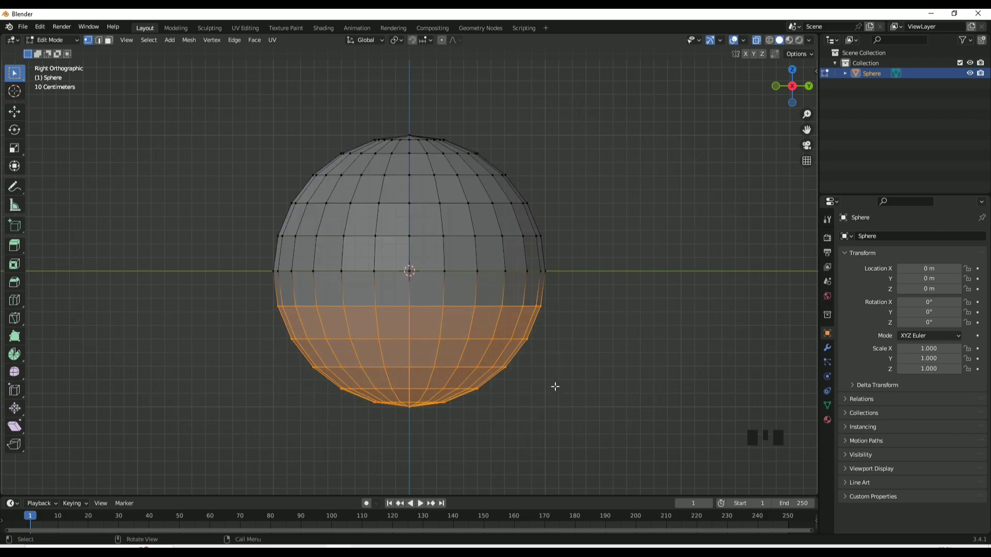
right_click(531, 337)
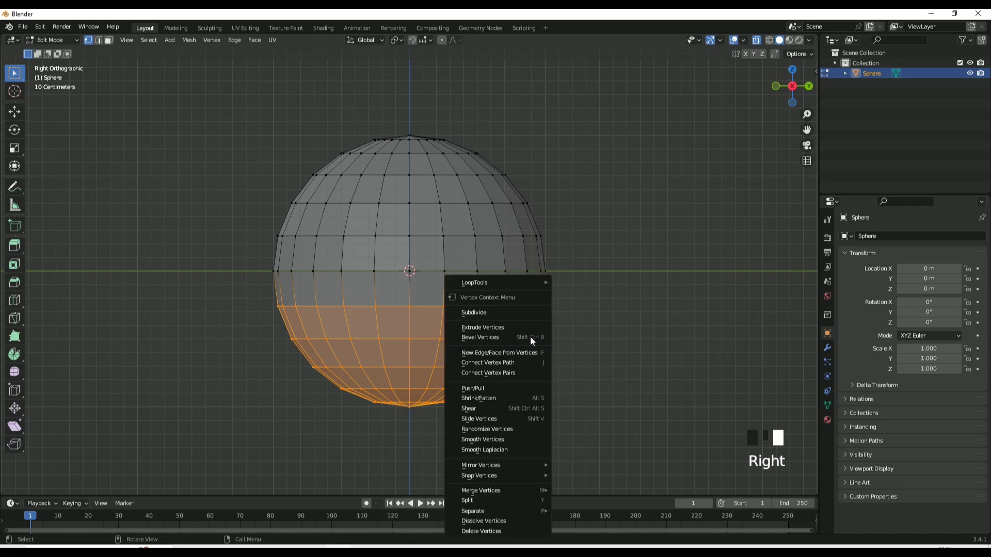
left_click(504, 532)
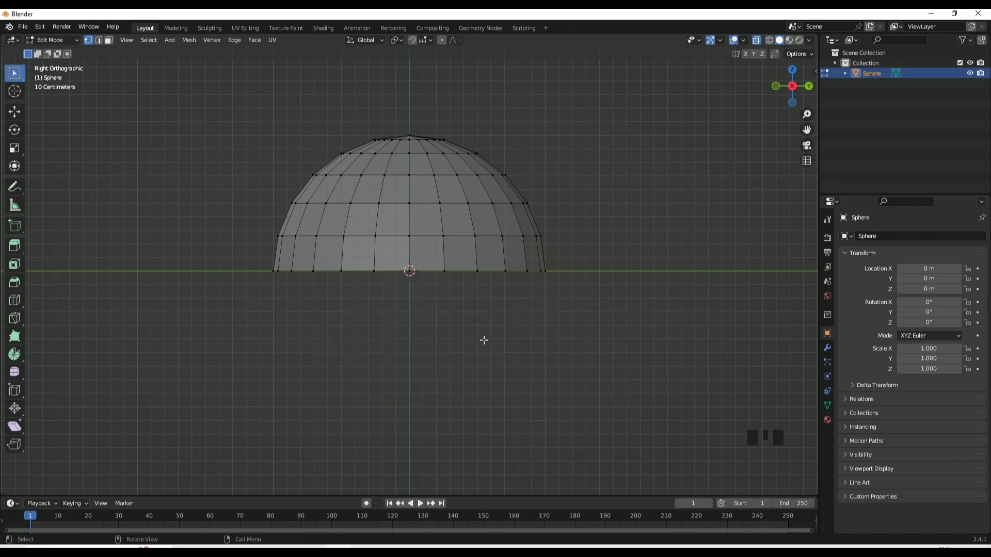
key("Tab")
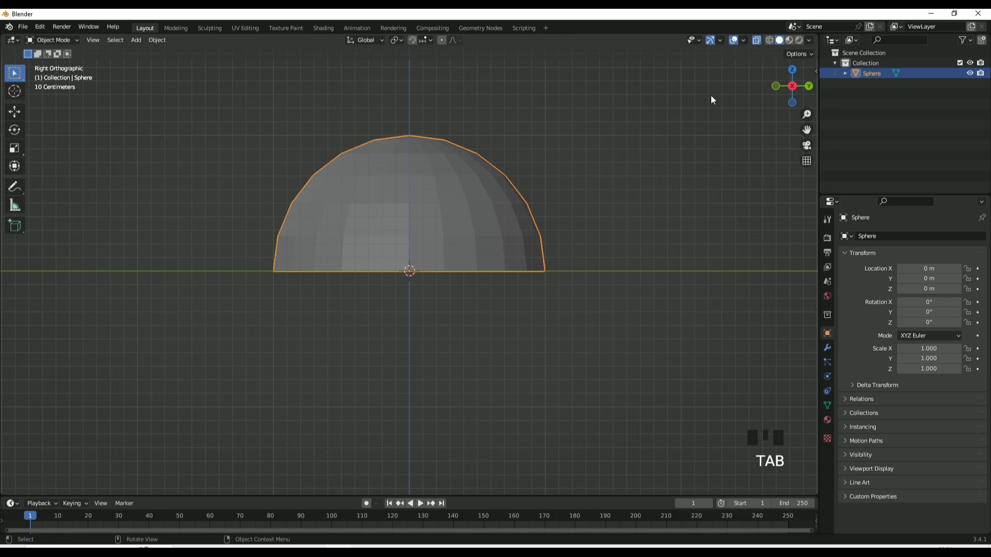
left_click(757, 40)
Add a Subdivision Surface modifier to the dome and shade it smooth
middle_click_drag(654, 154, 620, 259)
scroll(620, 258, "down", 2)
scroll(620, 259, "up", 1)
left_click(832, 349)
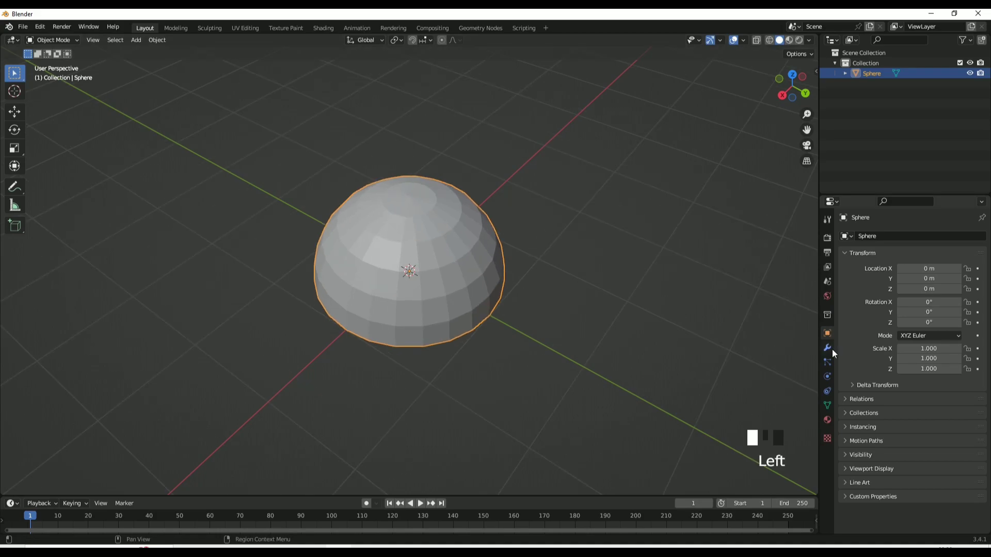
left_click(827, 348)
left_click(873, 239)
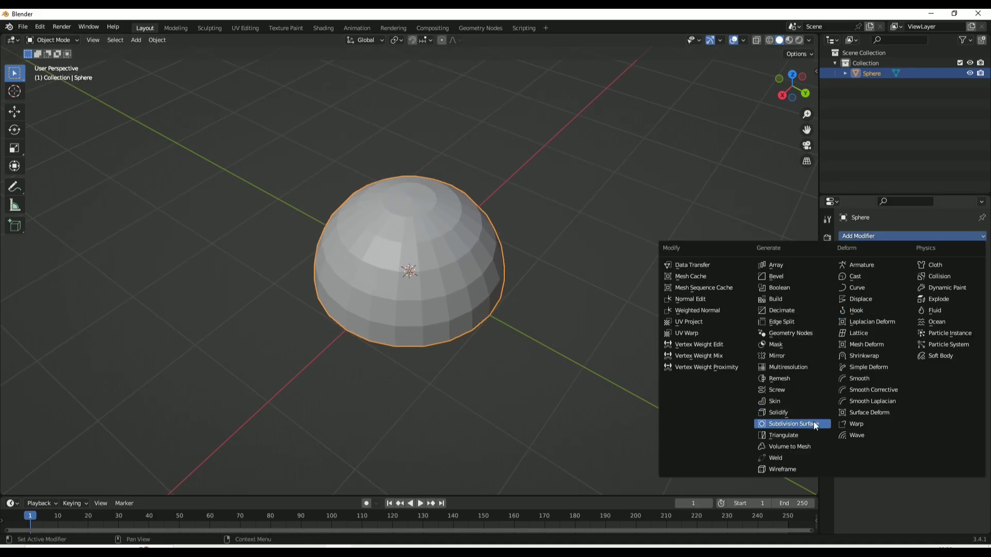
left_click(811, 422)
middle_click_drag(619, 366, 438, 239)
right_click_drag(437, 239, 438, 239)
Widen the third vertex ring from the dome's top by a scale of about 1.13 with proportional editing enabled
middle_click_drag(503, 249, 522, 219)
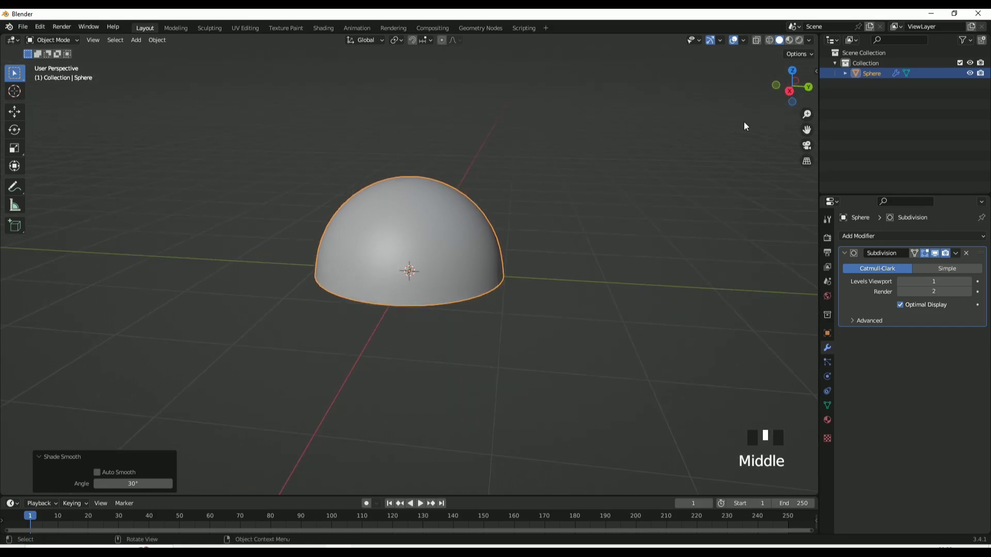
left_click(789, 94)
key("Tab")
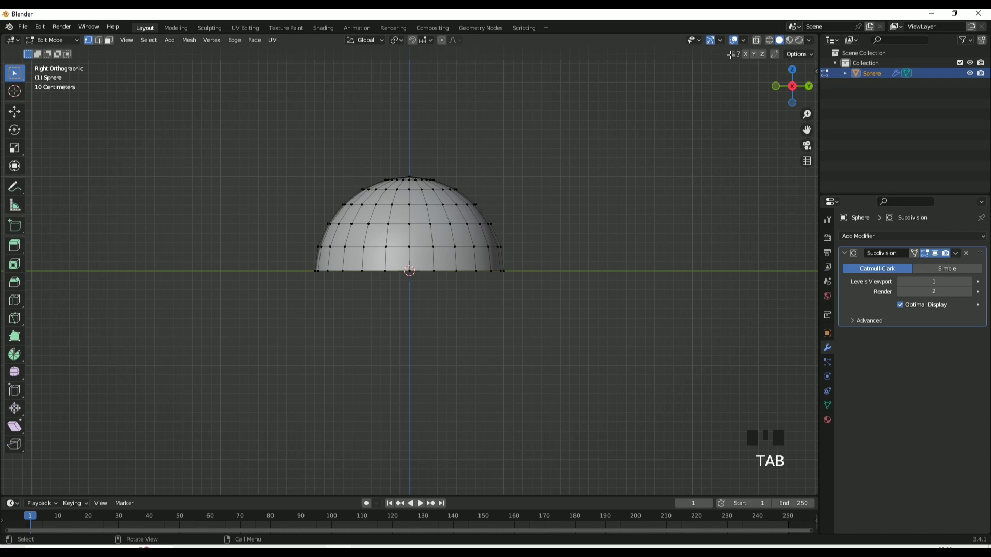
left_click(758, 41)
left_click_drag(325, 195, 500, 217)
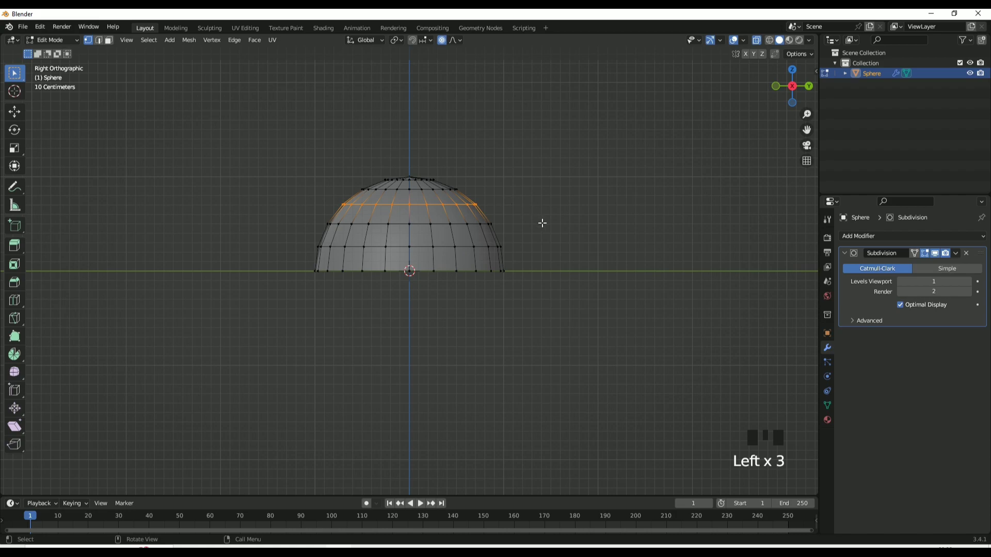
key("s")
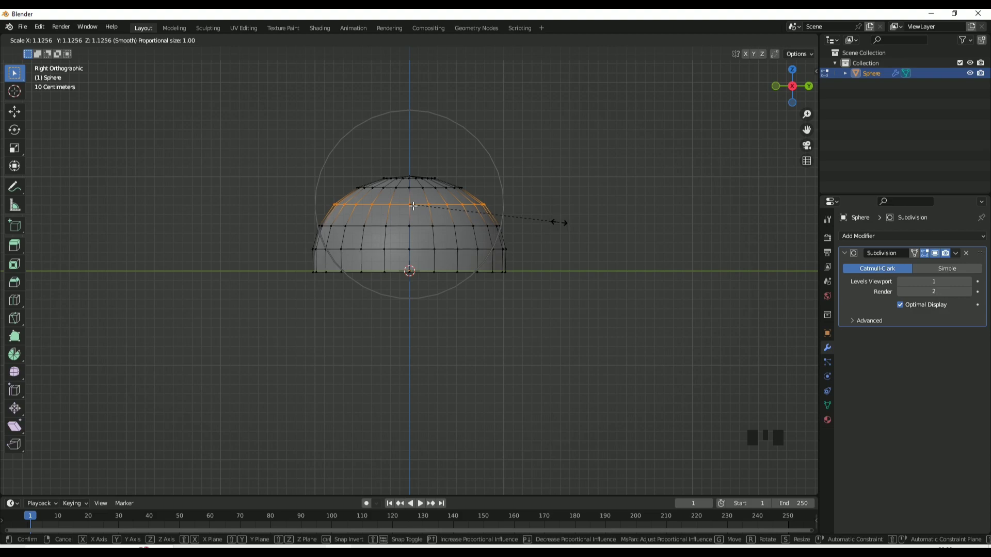
left_click(560, 223)
Scale the second vertex ring from the dome's top by about 1.112, and turn off proportional editing and X-ray
left_click_drag(353, 186, 488, 200)
key("s")
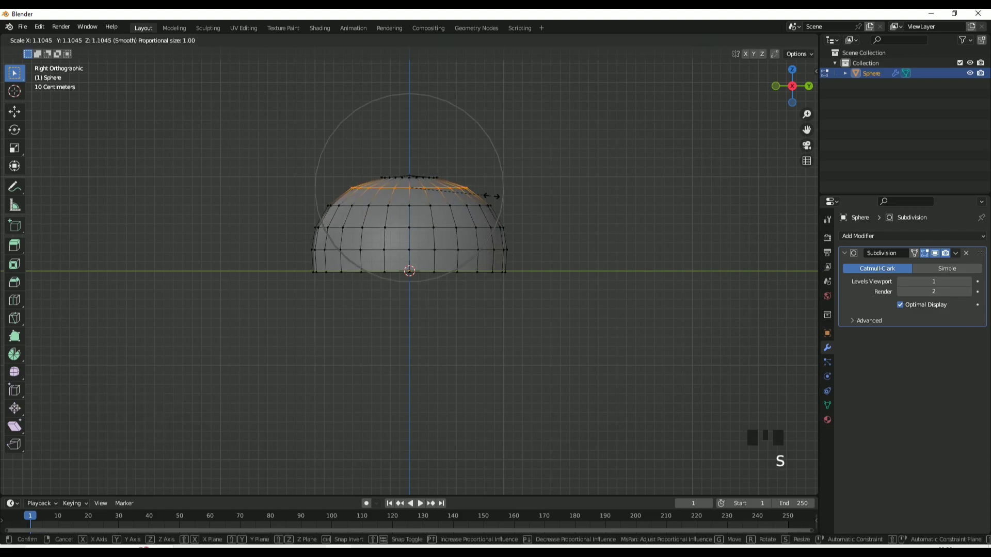
left_click(492, 196)
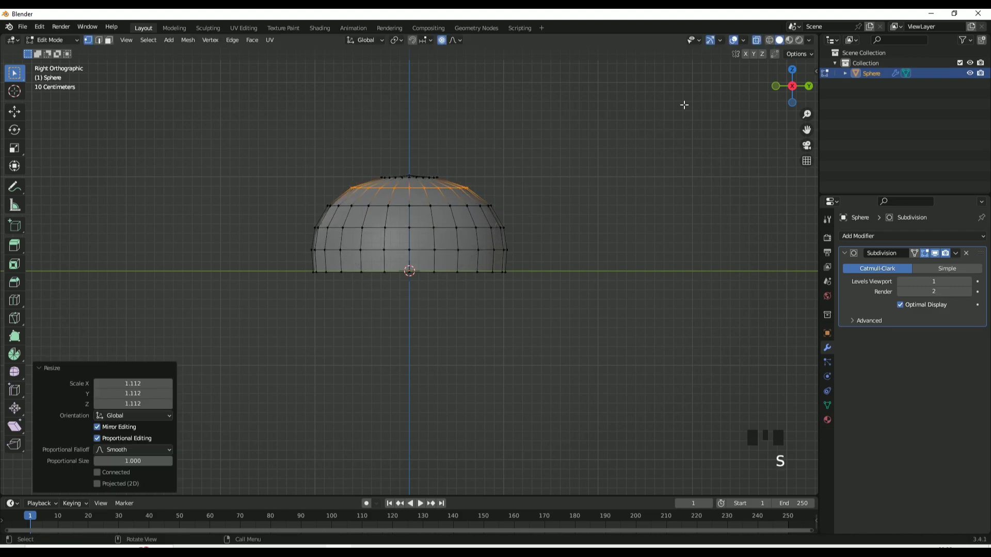
left_click(443, 42)
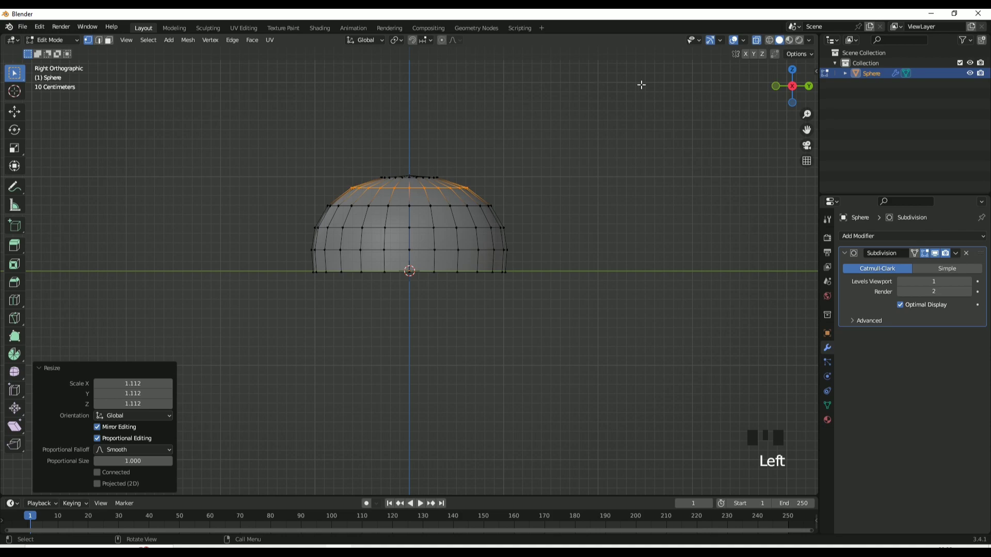
left_click(757, 41)
middle_click_drag(605, 176, 544, 261)
key("Tab")
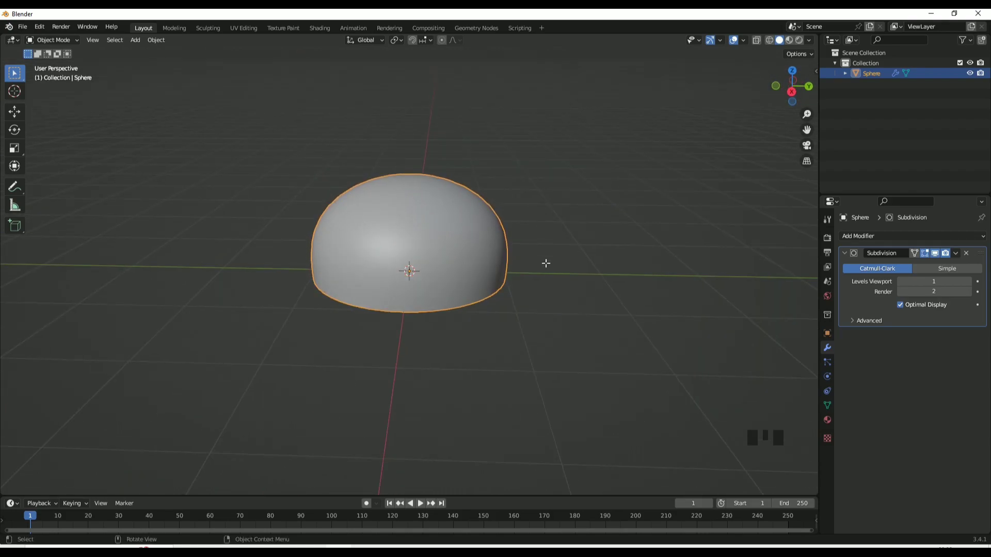
Duplicate the front arc of vertices along the dome's bottom rim in place and separate the copy into its own object
key("Tab")
left_click(406, 312)
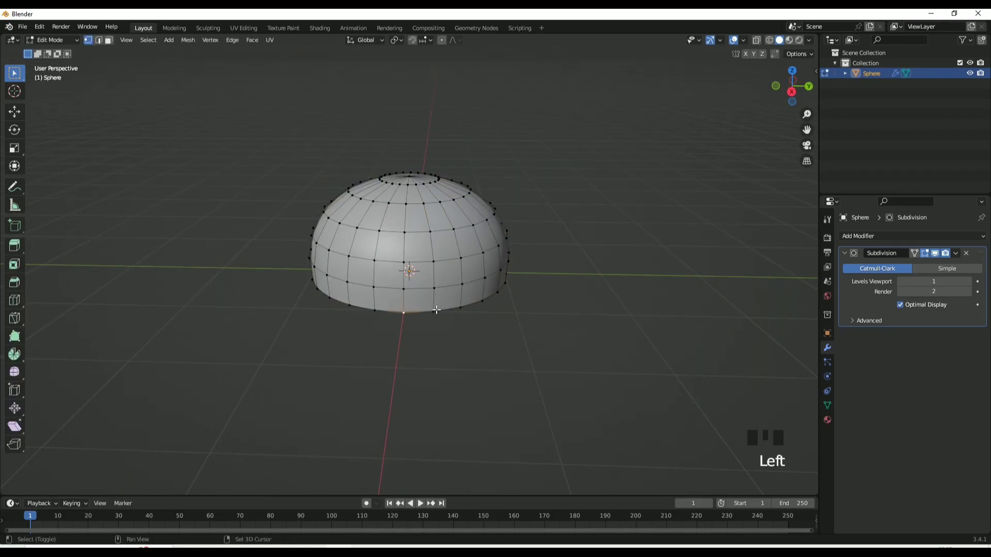
left_click(465, 305, "shift")
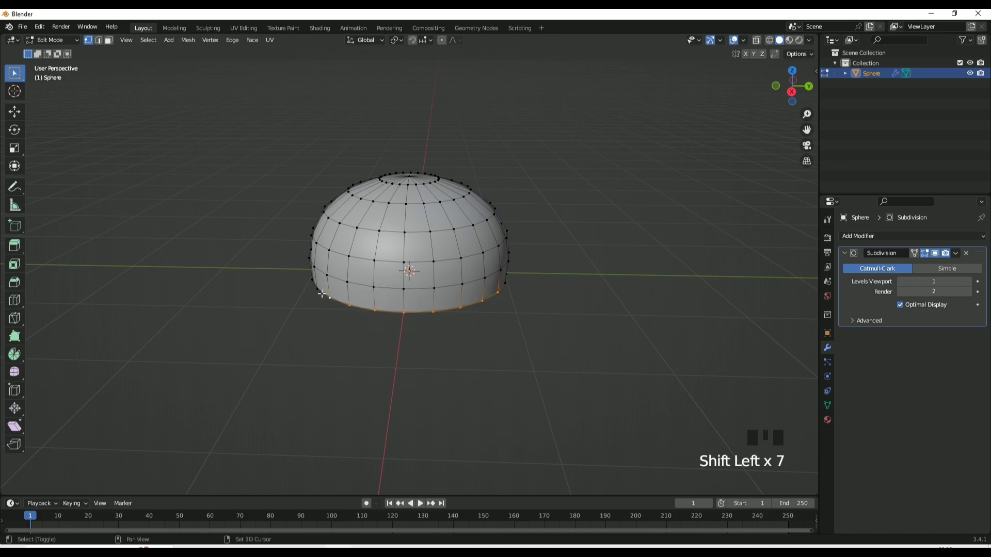
middle_click_drag(468, 319, 468, 325)
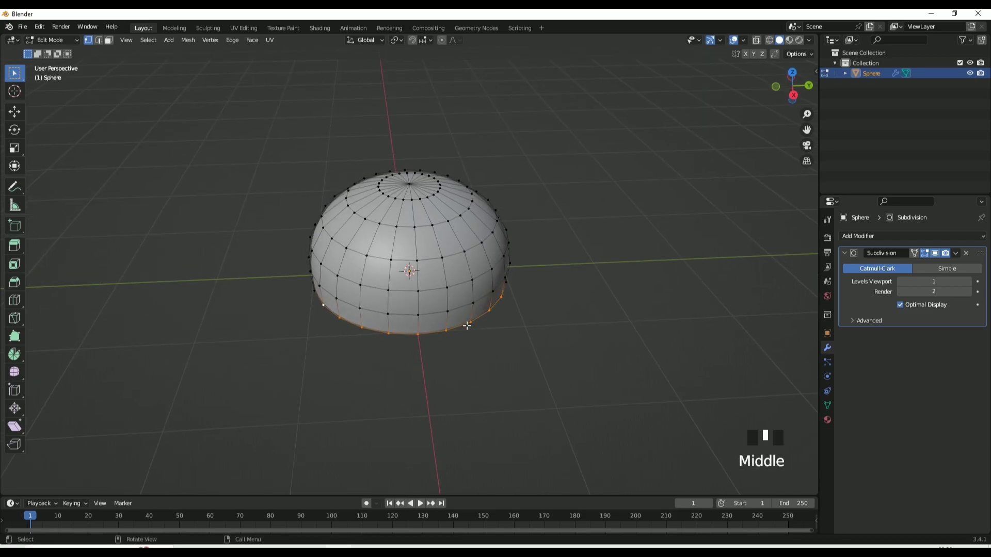
key("shift+d")
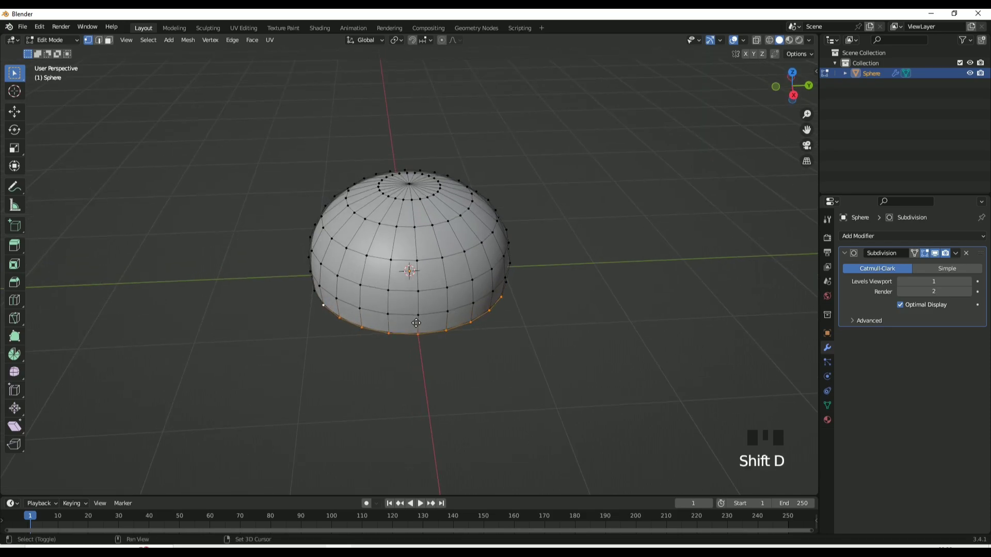
left_click(416, 323)
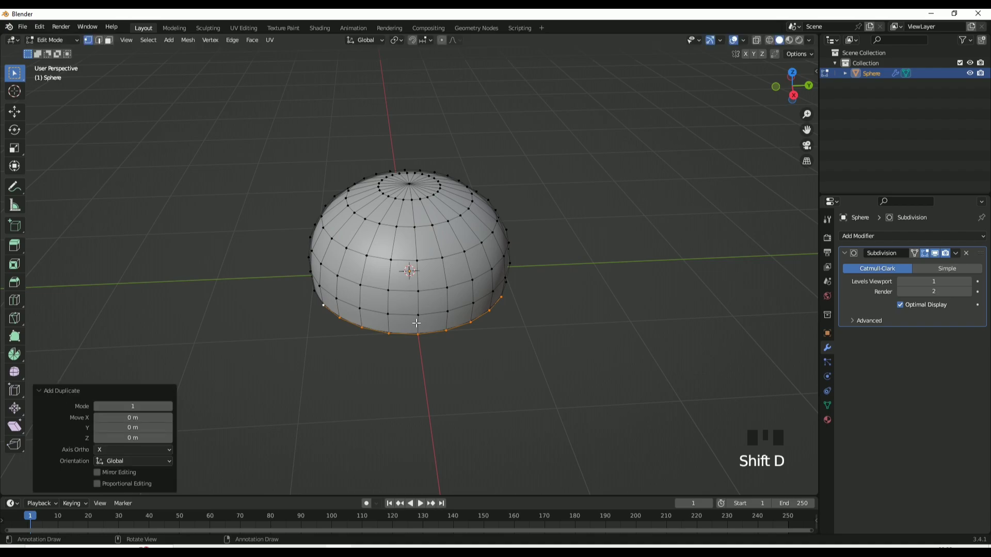
right_click(416, 324)
mouse_move(429, 510)
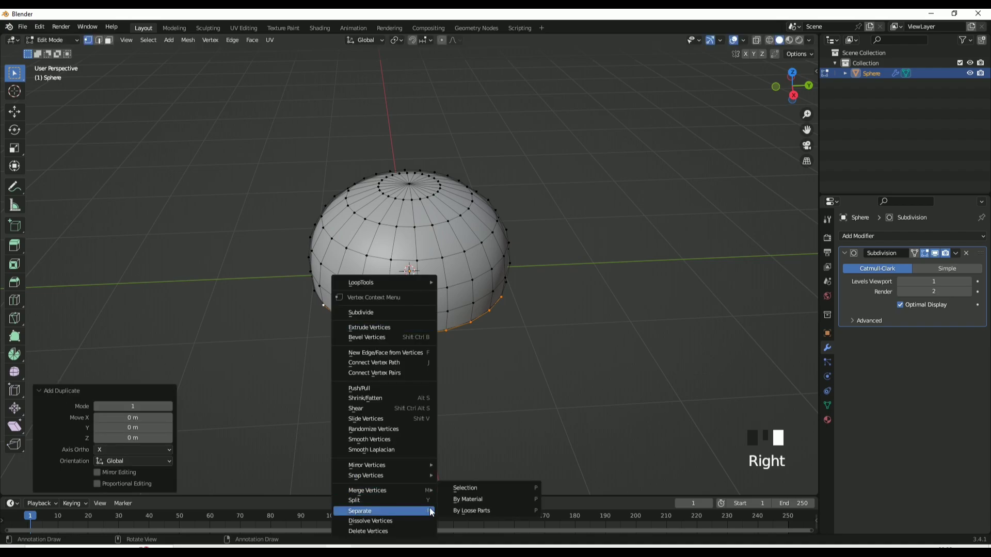
left_click(464, 488)
key("Tab")
Extrude all vertices of the separated rim arc about 1.7 m forward along X to form the brim
left_click(453, 327)
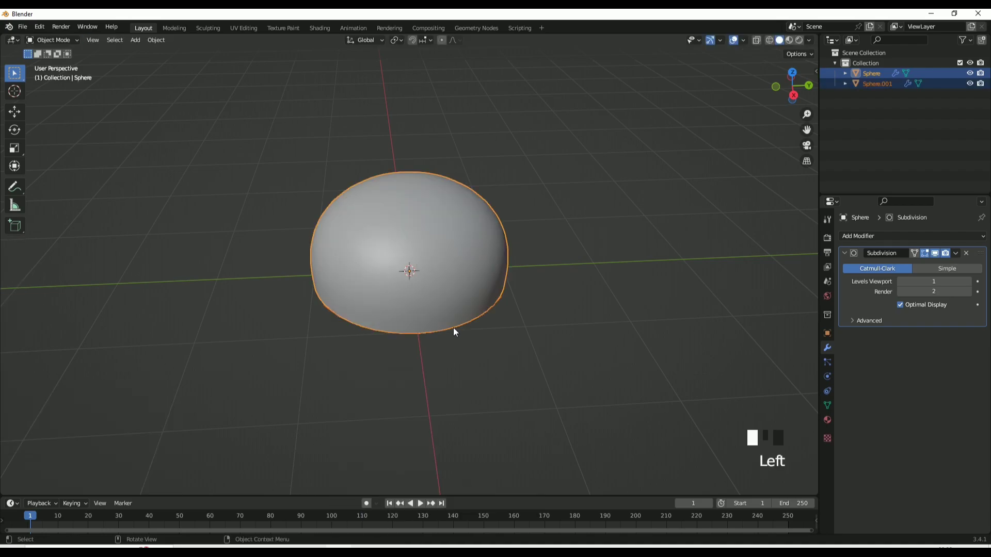
left_click(453, 327)
middle_click_drag(449, 329, 353, 317)
key("Tab")
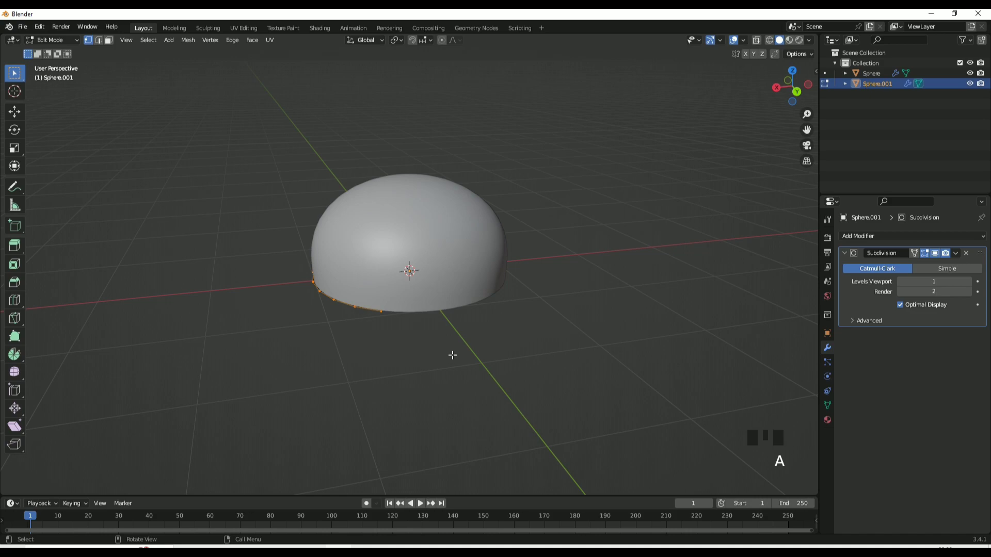
key("e")
key("x")
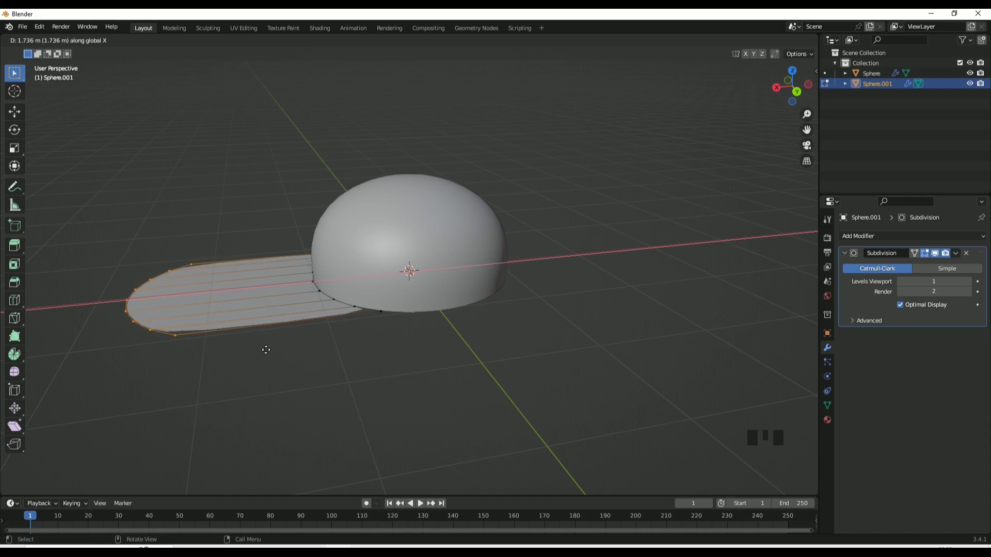
left_click(336, 347)
Move the two end vertices of the brim's inner arc back along X so the brim reaches further around the dome
left_click(431, 394)
middle_click_drag(432, 394, 362, 364)
left_click(330, 326, "shift")
middle_click_drag(621, 287, 504, 279)
key("g")
key("x")
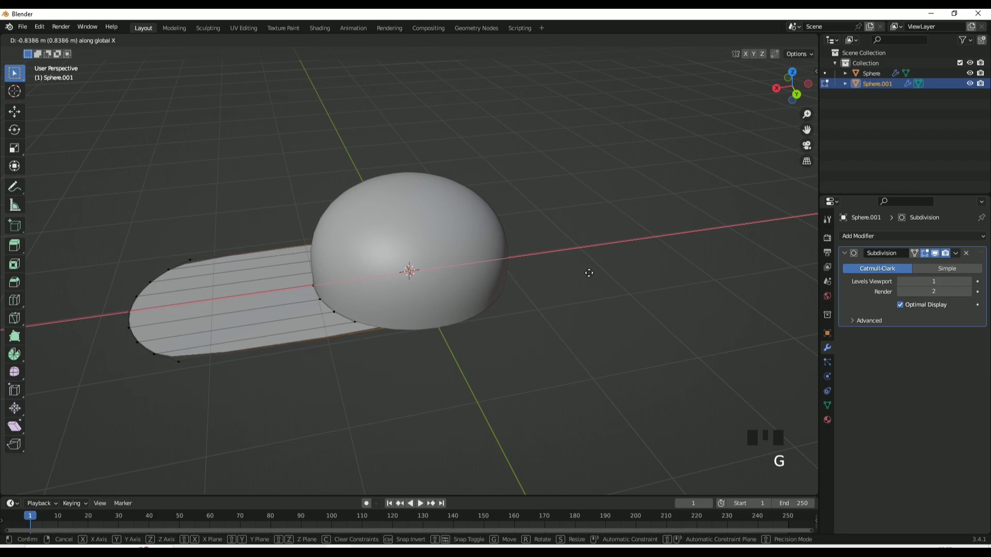
left_click(571, 273)
Shorten the brim by moving its outer-edge vertices back toward the dome, and return to Object Mode
left_click_drag(99, 237, 204, 365)
key("g")
left_click(245, 362)
key("Tab")
middle_click_drag(410, 342, 535, 313)
left_click(521, 320)
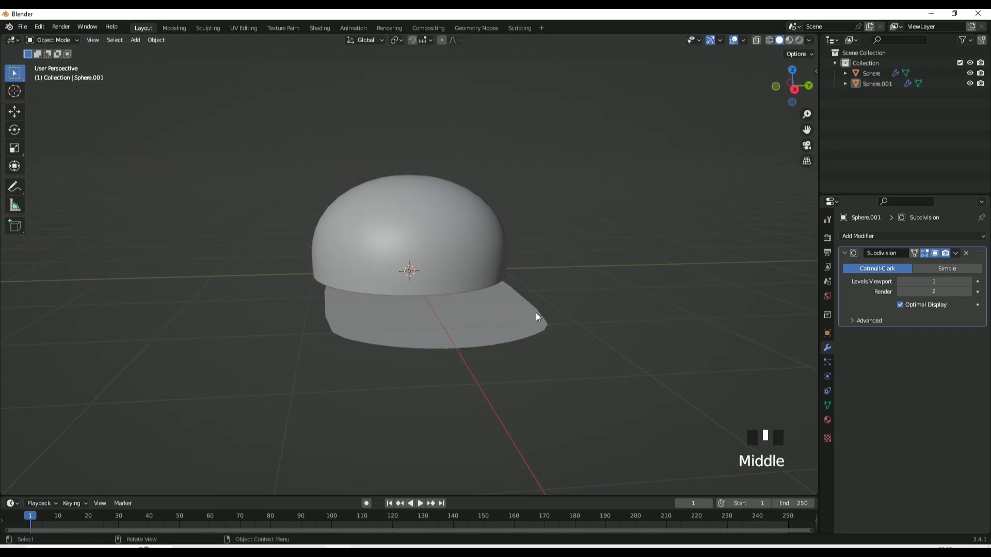
Move the dome and brim upward together, and open the brim's mesh for editing
key("a")
key("g")
left_click(521, 281)
left_click(507, 284)
middle_click_drag(571, 272, 468, 303)
key("Tab")
Try to lower a single front-edge vertex of the brim by about 0.08 m along Z
mouse_move(371, 320)
middle_mouse_down()
mouse_move(338, 369)
mouse_move(384, 328)
middle_mouse_up()
left_click(335, 372)
key("g")
key("z")
left_click(338, 385)
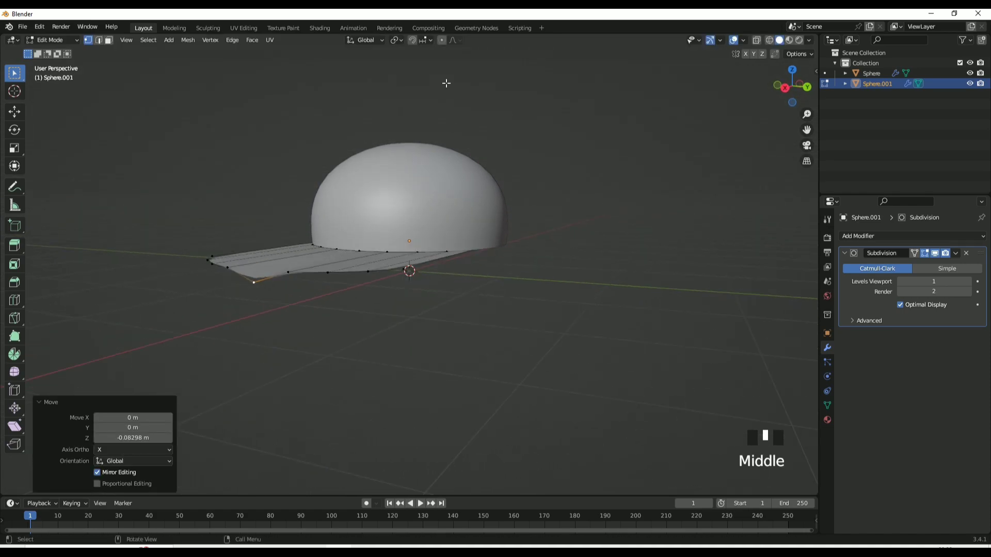
key("ctrl+z")
Turn on proportional editing and move the selected front-edge vertex of the brim along Z
left_click(442, 40)
middle_click_drag(421, 132, 334, 273)
key("g")
key("z")
left_click(481, 195)
Add a centered loop cut across the brim, parallel to its front edge, and raise it slightly along Z
key("ctrl+r")
left_click(352, 277)
right_click(352, 277)
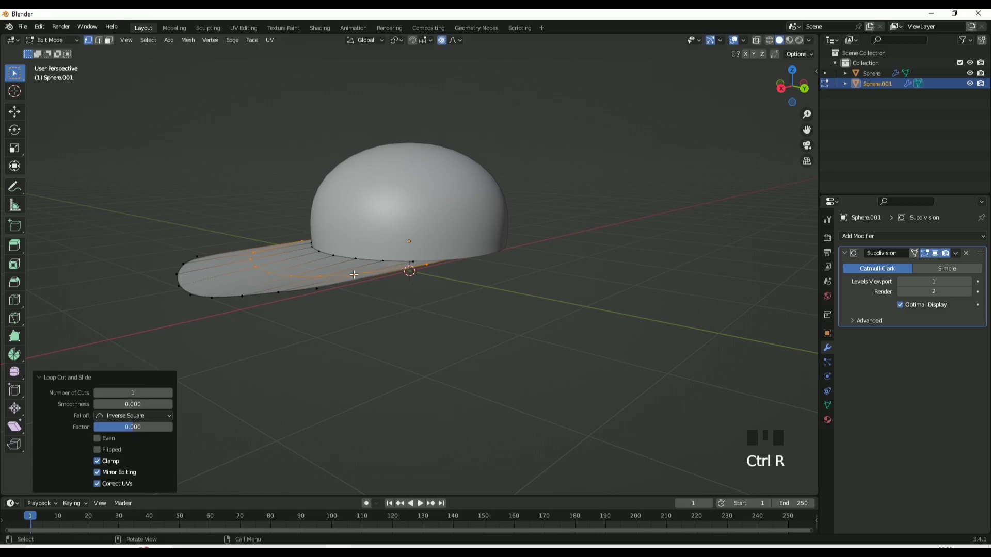
key("g")
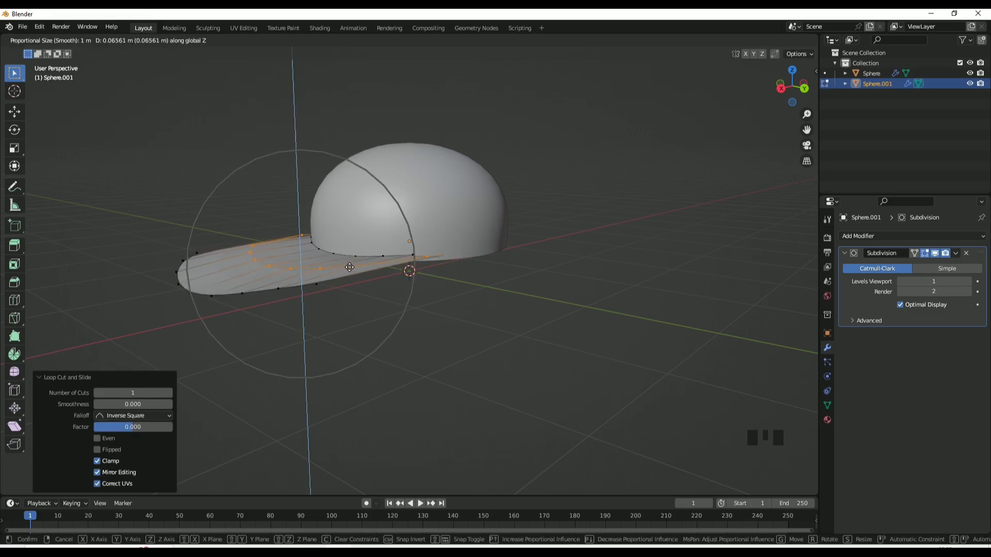
left_click(350, 273)
key("Tab")
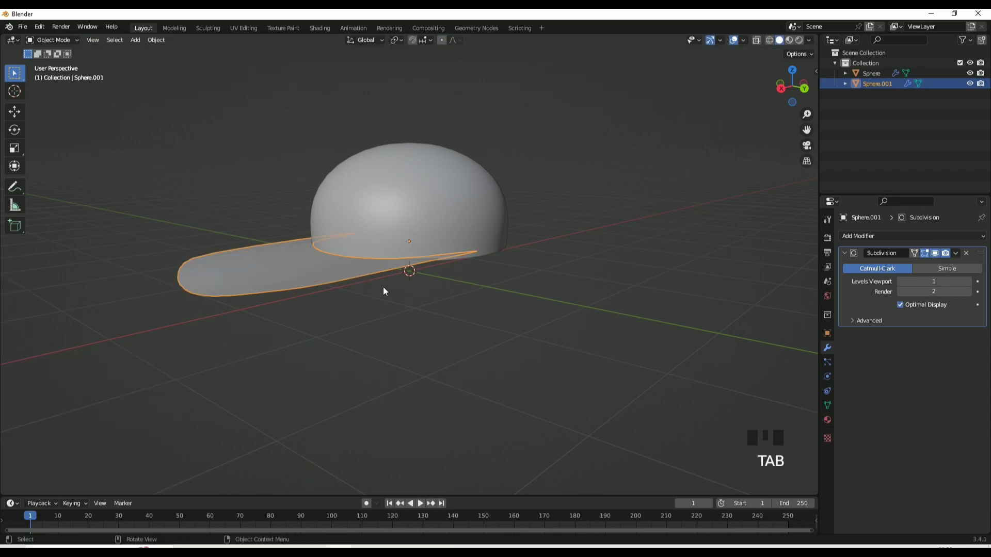
Arch the brim by raising a central front-edge vertex and a middle-loop vertex along Z with proportional editing
key("Tab")
middle_click_drag(383, 288, 343, 321)
left_click(289, 331)
key("g")
key("z")
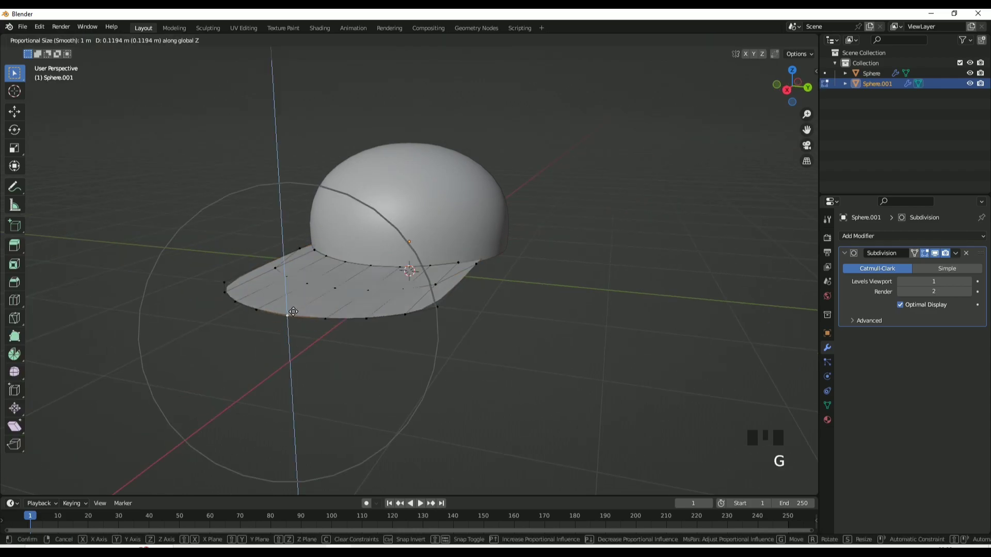
right_click(309, 305)
key("ctrl+z")
left_click(350, 289, "shift")
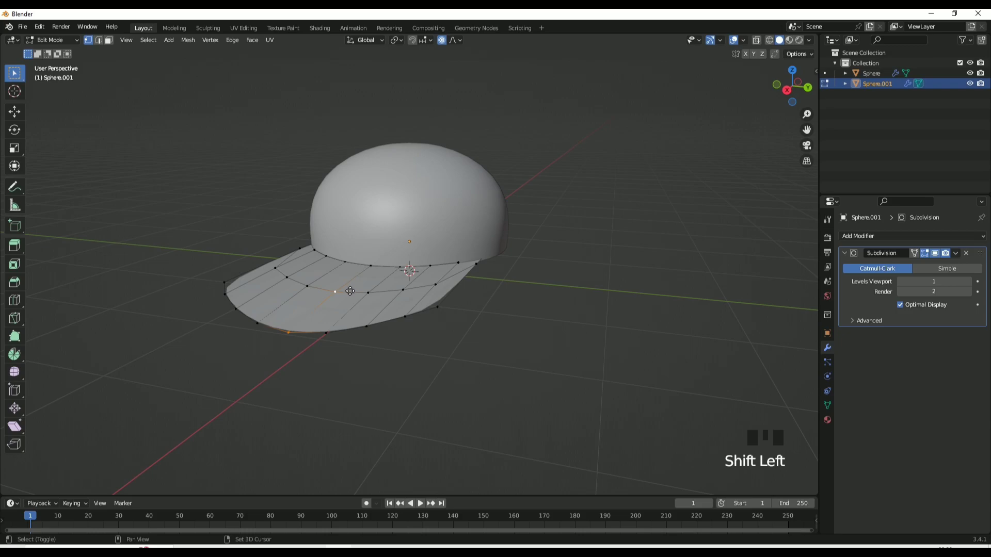
key("g")
key("z")
left_click(344, 262)
key("Tab")
Examine the arched brim and its fit against the dome from several angles
middle_click_drag(361, 263, 511, 265)
key("Tab")
key("Tab")
right_click(306, 233)
left_click(305, 236)
middle_click_drag(377, 243, 252, 238)
left_click(604, 305)
Extrude the whole brim mesh downward by about 0.025 m to give it thickness
left_click(253, 238)
middle_click_drag(421, 244, 439, 250)
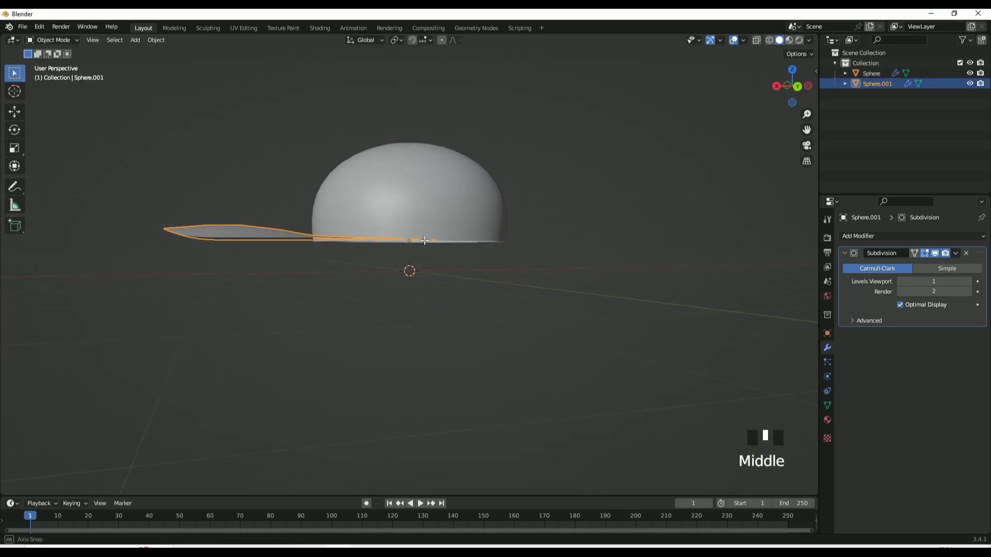
key("Tab")
key("a")
key("e")
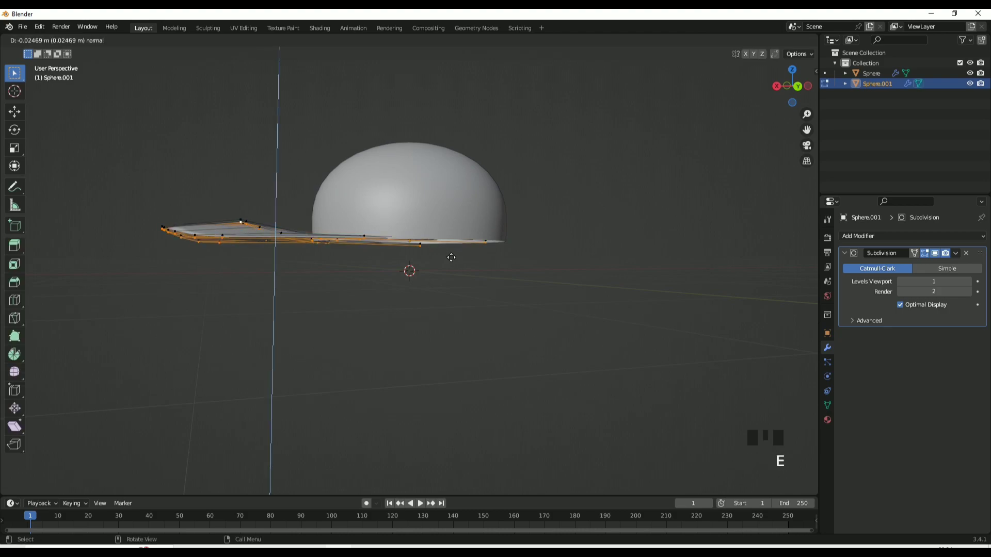
left_click(451, 257)
key("Tab")
Apply the Subdivision modifier on the brim object
middle_click_drag(444, 275, 582, 417)
left_click(491, 387)
middle_click_drag(491, 387, 773, 298)
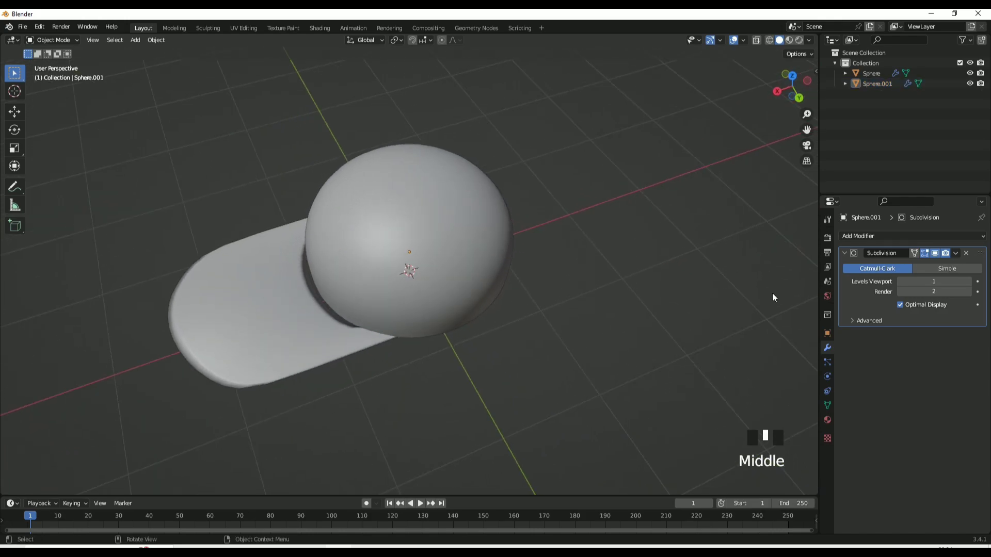
left_click(182, 306)
left_click(955, 253)
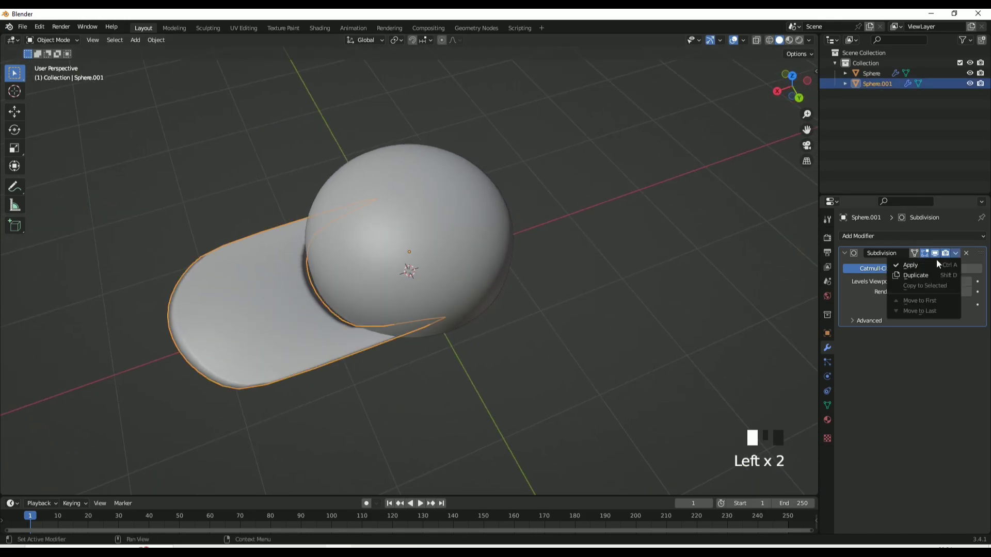
key("ctrl+a")
Move the brim about 0.02 m back along X toward the dome, and deselect it
middle_click_drag(514, 317, 305, 332)
scroll(477, 296, "down", 3)
left_click(477, 296)
scroll(446, 268, "up", 2)
left_click(302, 328)
key("g")
key("x")
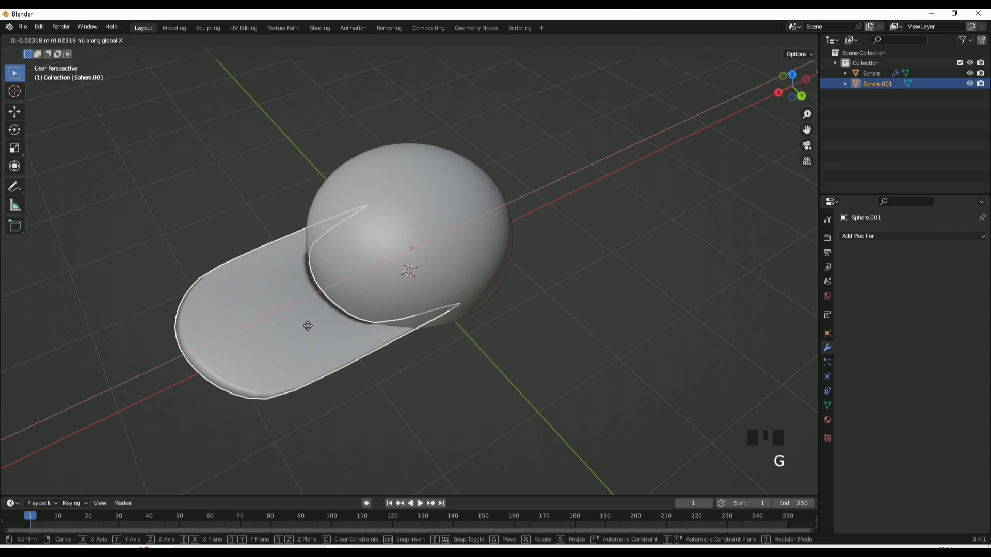
left_click(503, 258)
left_click(503, 261)
left_click(579, 256)
Open the dome's mesh for editing and turn off proportional editing
middle_click_drag(579, 256, 496, 274)
scroll(491, 254, "down", 2)
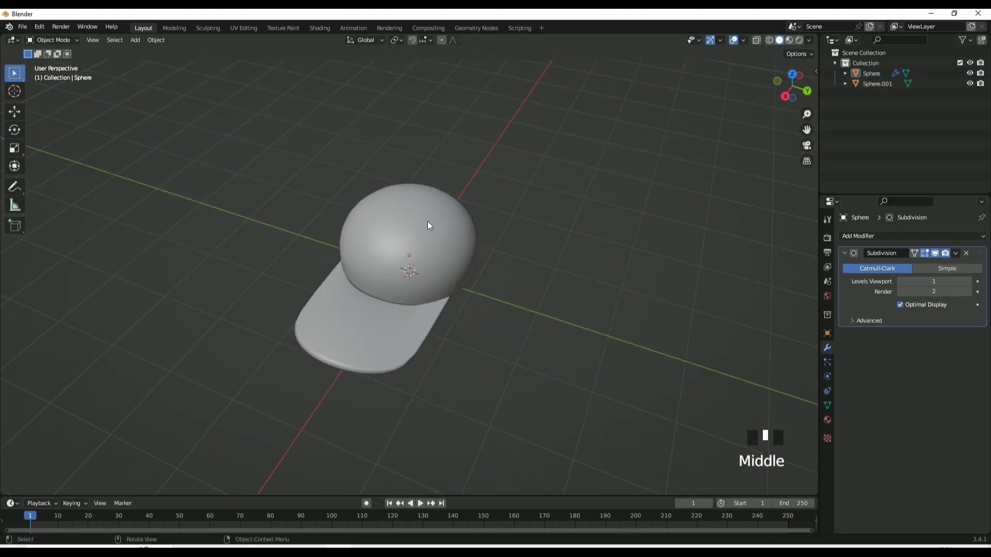
left_click(434, 253)
key("Tab")
middle_click_drag(434, 253, 442, 155)
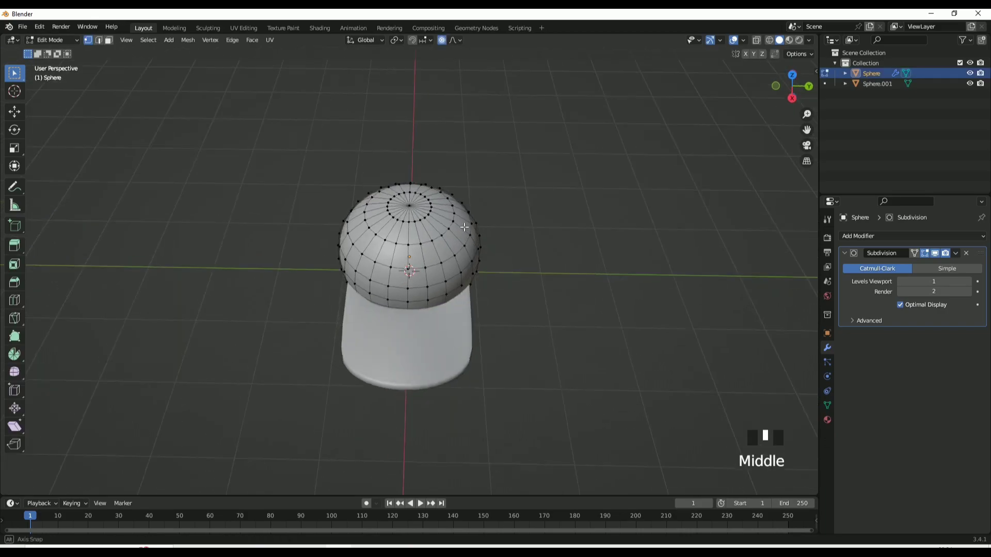
scroll(443, 155, "up", 3)
left_click(443, 41)
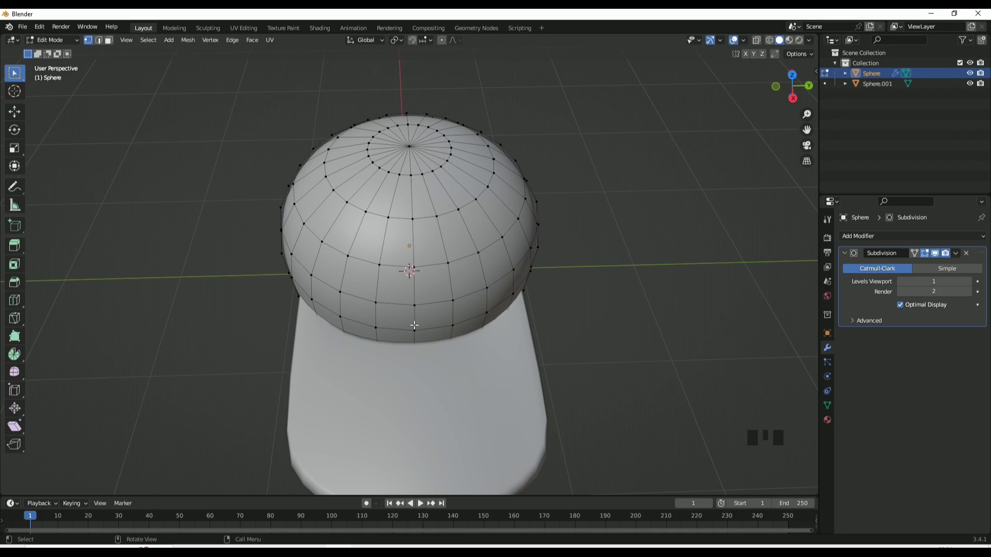
Bevel the dome's front-to-back center edge line over the top by about 0.037 m with one segment
left_click(410, 221, "shift")
left_click(413, 255, "alt+shift")
middle_click_drag(430, 263, 430, 300)
left_click(415, 272, "alt+shift")
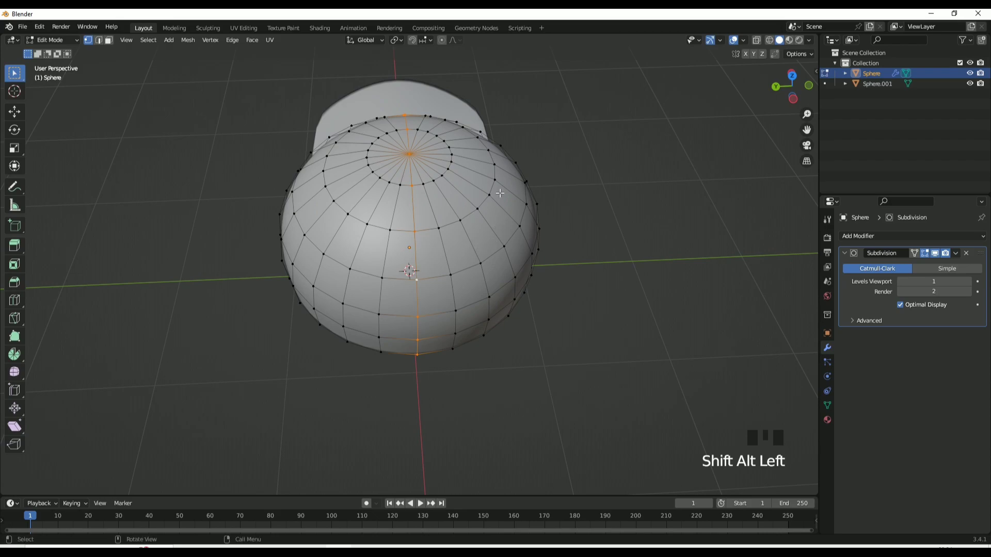
key("ctrl+b")
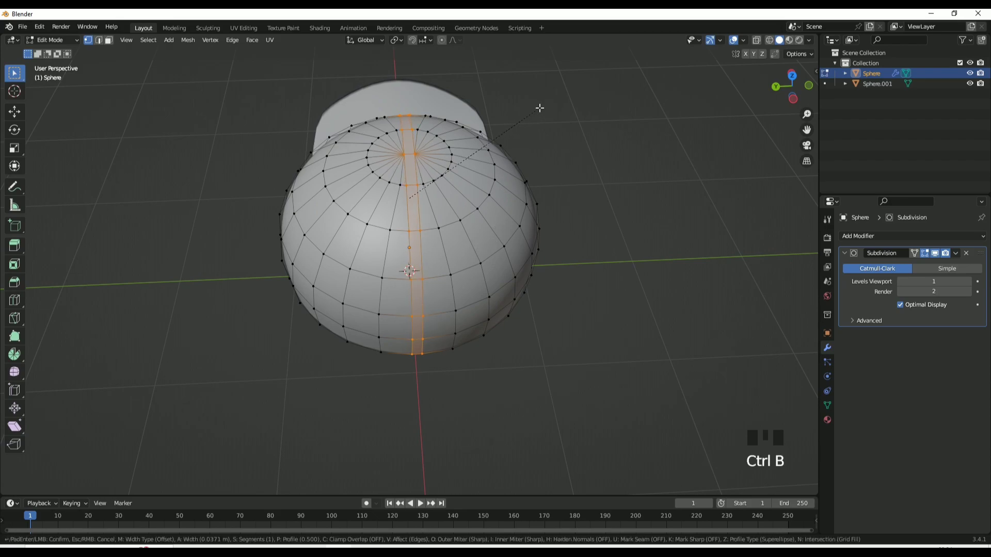
left_click(538, 110)
Bevel the dome's side-to-side center edge line over the top by about 0.036 m with one segment
middle_click_drag(462, 229, 404, 288)
left_click(415, 287)
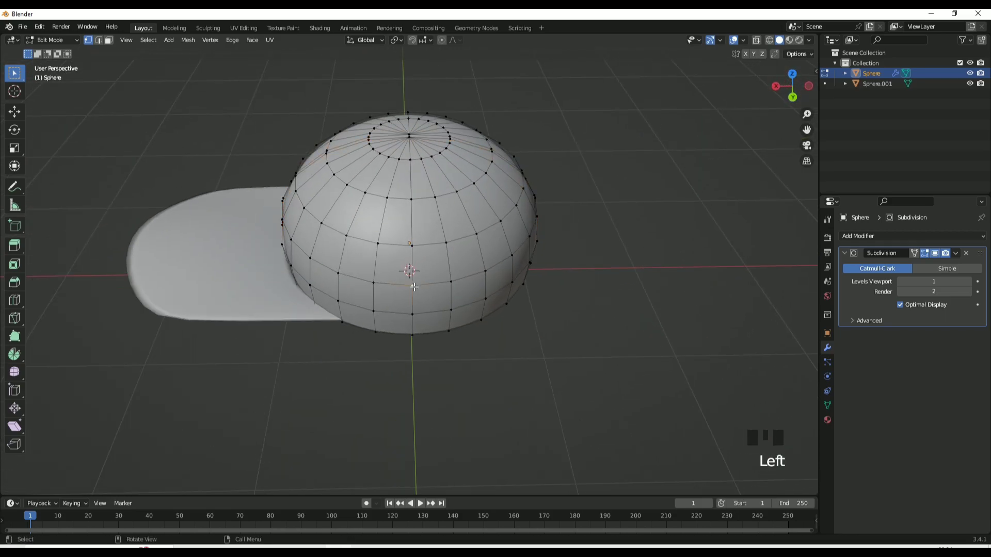
left_click(414, 240, "alt+shift")
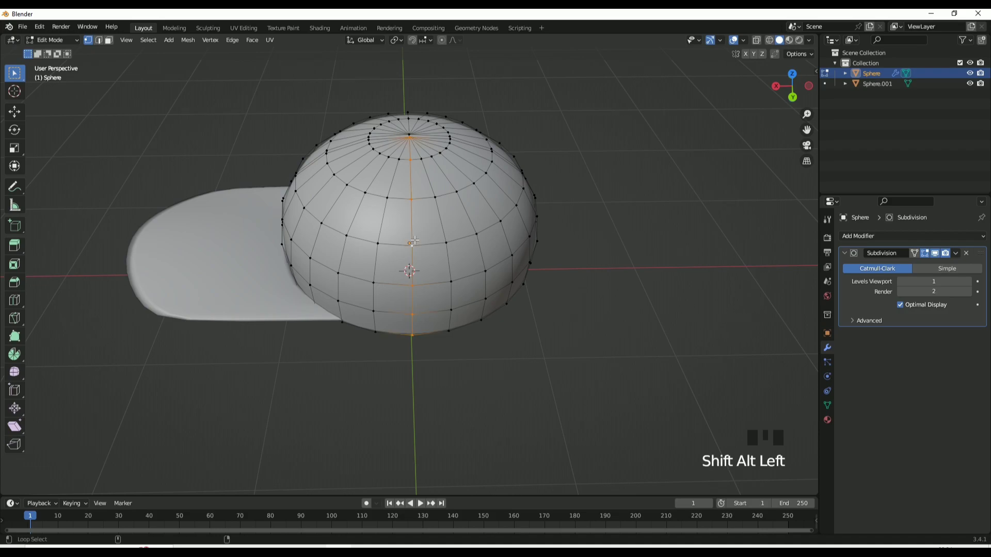
middle_click_drag(411, 235, 409, 310)
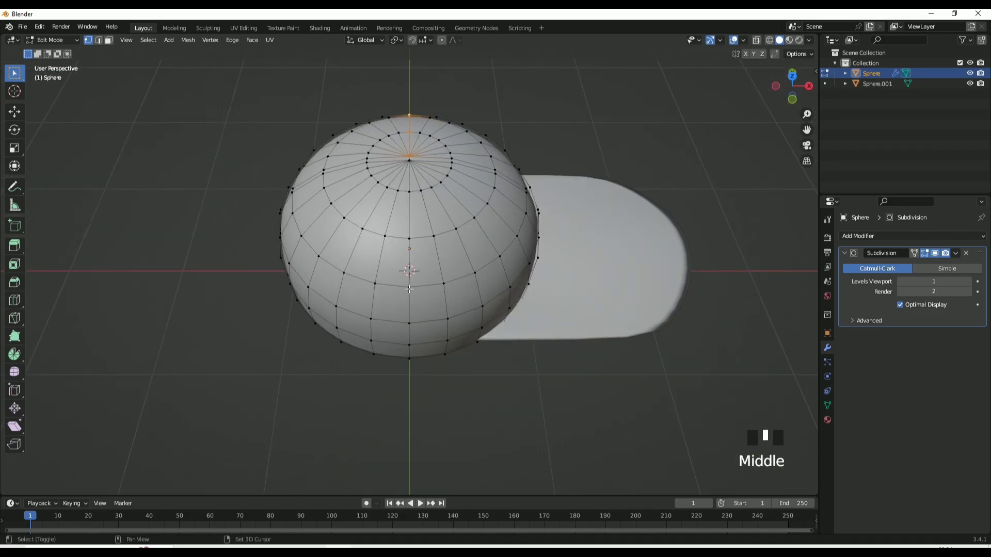
left_click(408, 287, "alt+shift")
key("ctrl+z")
left_click(405, 326, "alt+shift")
middle_click_drag(415, 310, 518, 177)
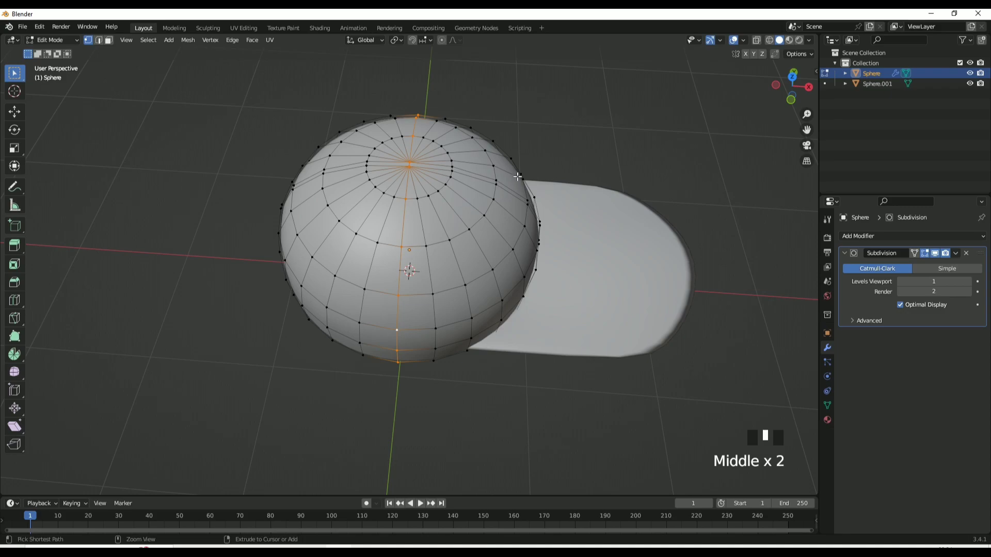
key("ctrl+b")
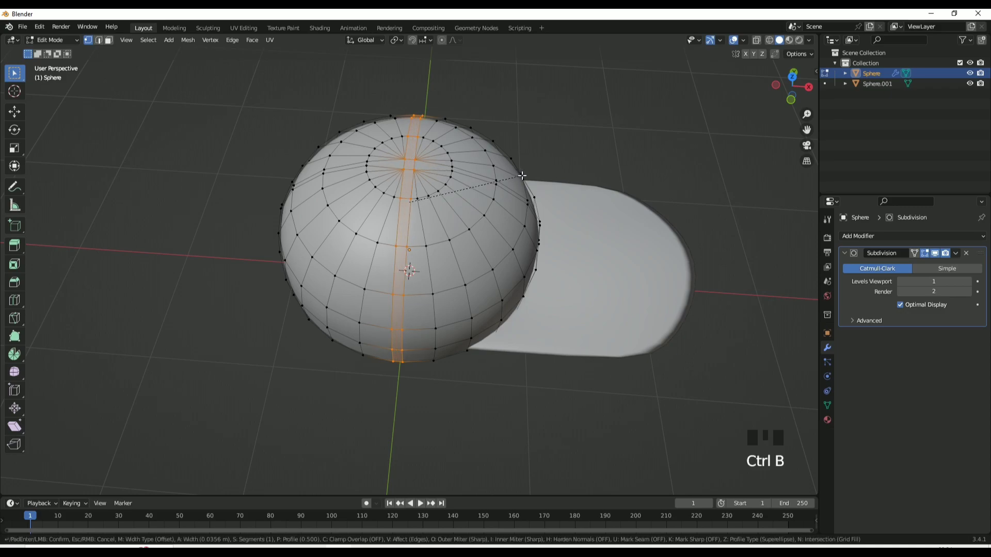
left_click(522, 176)
Bevel one diagonal edge line running over the dome, on both sides of its top, by about 0.0415 m
middle_click_drag(523, 176, 423, 247)
left_click(413, 283)
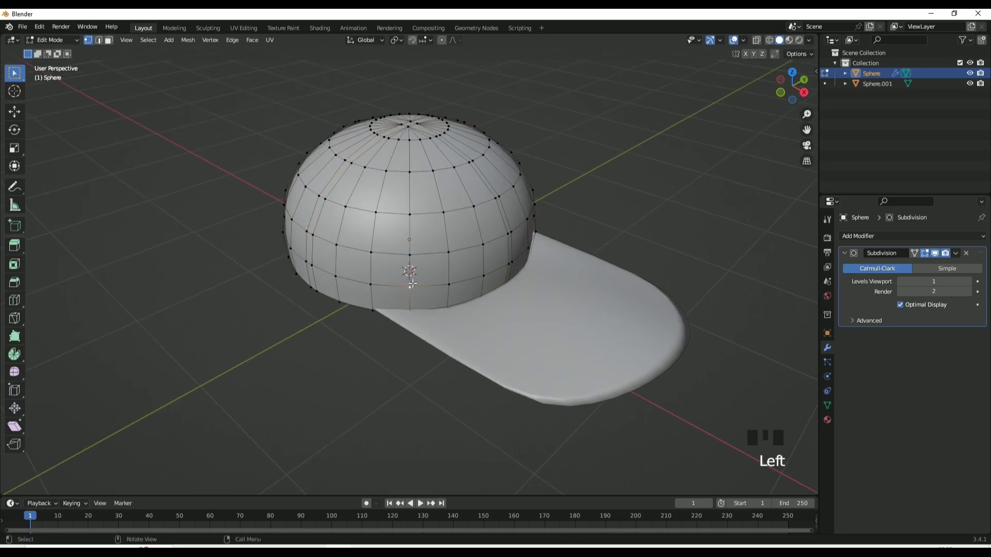
left_click(410, 213, "alt+shift")
key("ctrl+z")
left_click(410, 213, "alt+shift")
middle_click_drag(463, 251, 431, 289)
left_click(406, 274, "alt+shift")
middle_click_drag(488, 251, 351, 211)
key("ctrl+z")
left_click(407, 320, "alt+shift")
key("ctrl+b")
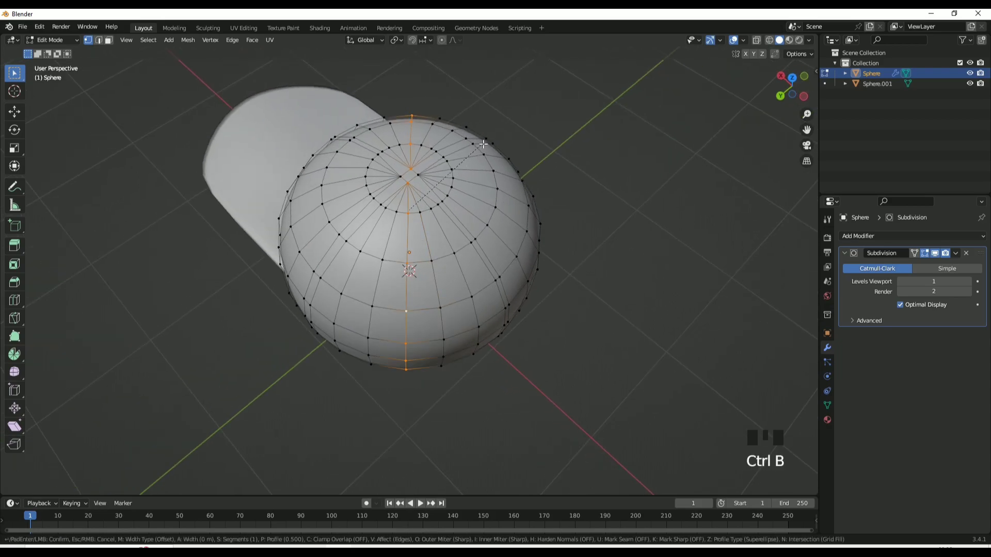
left_click(556, 215)
Bevel the dome's remaining diagonal edge line on both sides of its top by about 0.04 m
middle_click_drag(556, 216, 422, 284)
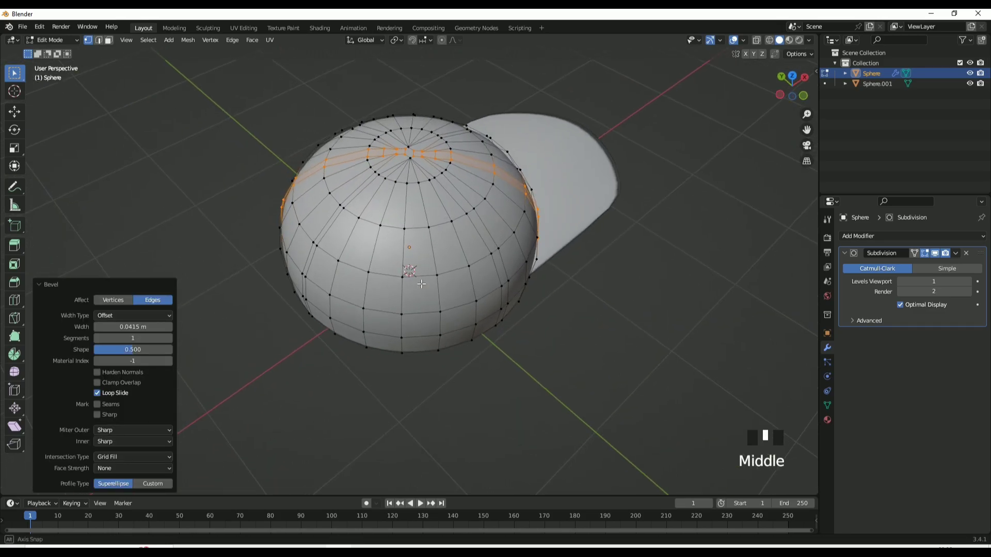
left_click(398, 303)
left_click(402, 275, "alt+shift")
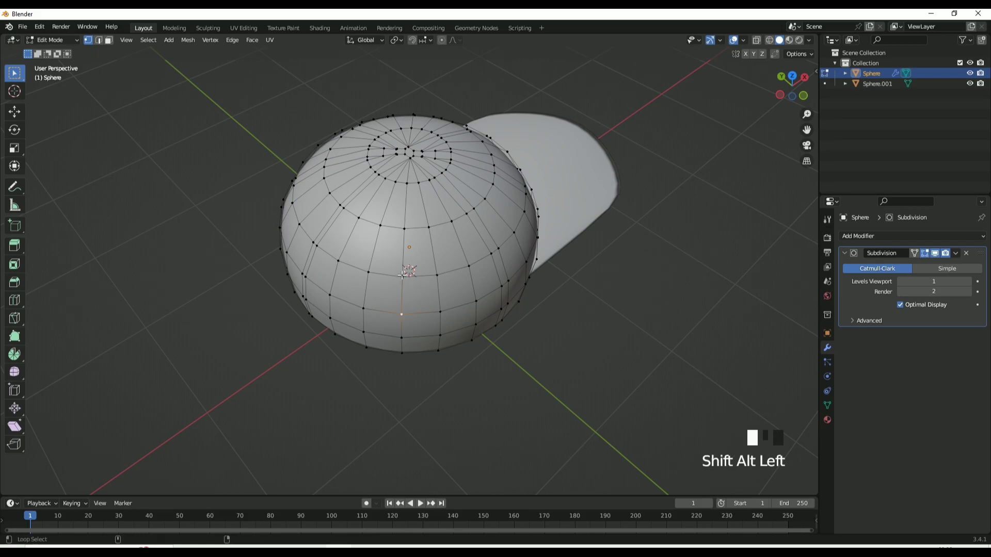
middle_click_drag(478, 161, 539, 169)
left_click(444, 274, "alt+shift")
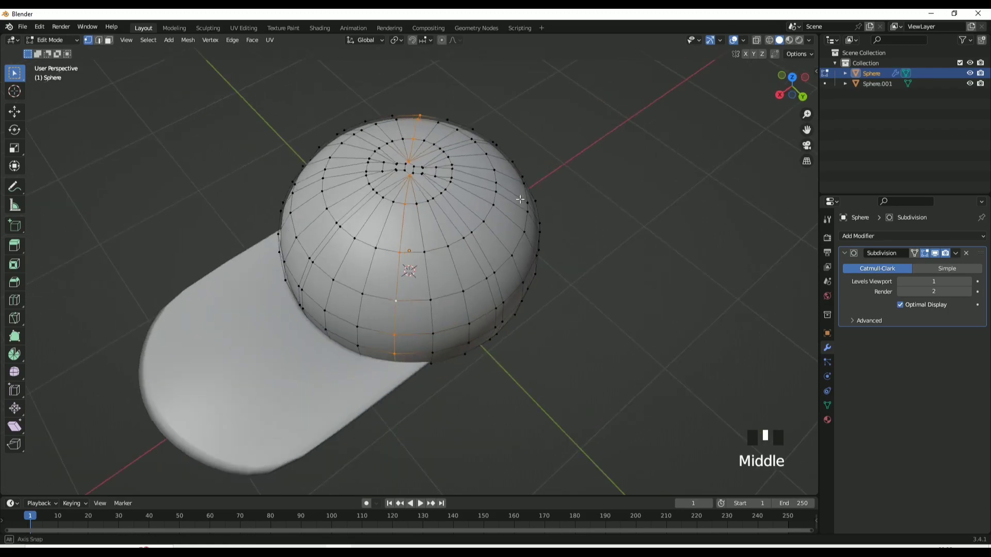
key("ctrl+b")
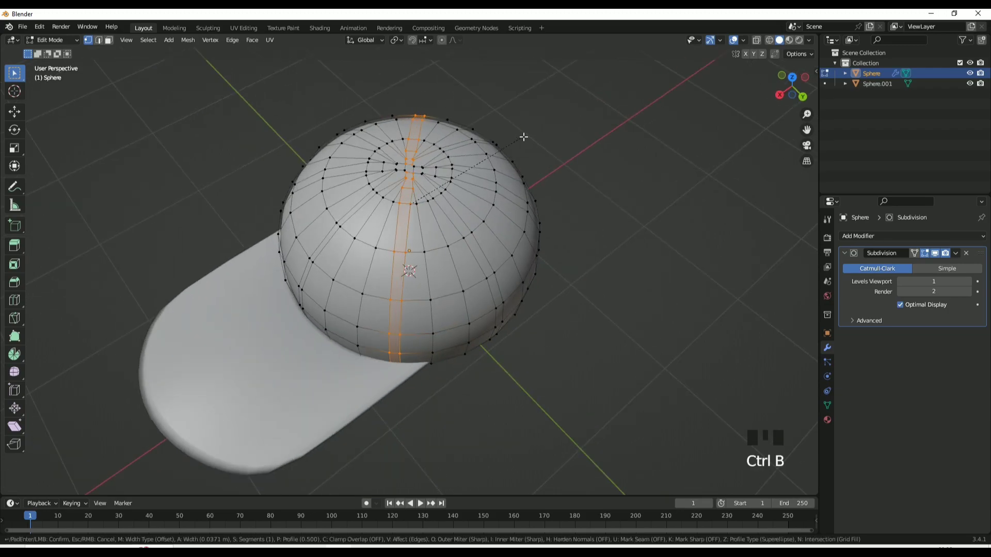
left_click(523, 137)
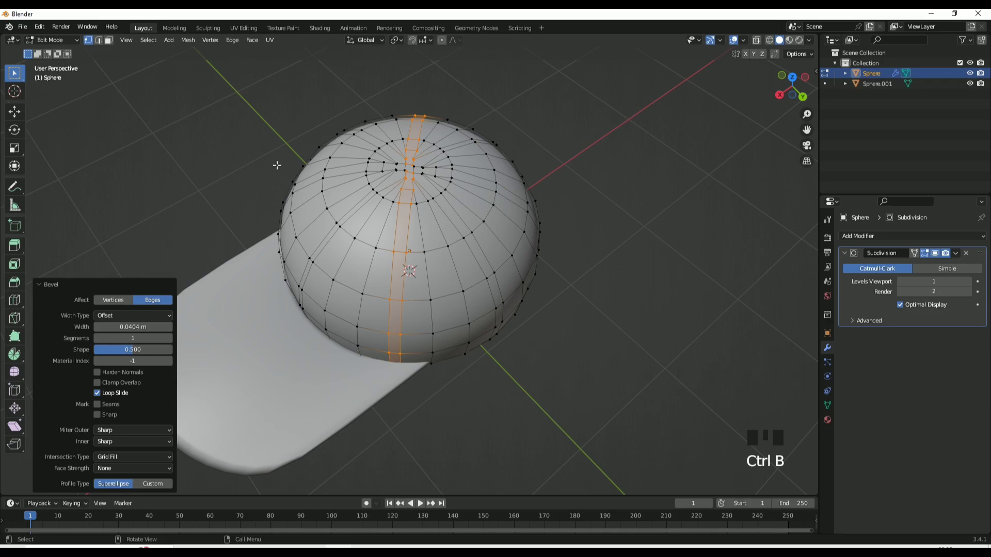
Switch to face selection and select the beveled strips running side to side and along both diagonals of the dome
left_click(108, 40)
middle_click_drag(449, 229, 408, 155)
left_click_drag(407, 152, 410, 320, "shift")
middle_click_drag(411, 321, 409, 349)
left_click_drag(410, 330, 409, 124, "shift")
middle_click_drag(409, 125, 576, 208)
left_click_drag(413, 207, 415, 333, "shift")
mouse_move(415, 333)
middle_mouse_down()
mouse_move(478, 325)
mouse_move(407, 317)
middle_mouse_up()
left_click_drag(421, 329, 418, 209, "shift")
Add the faces of the front-to-back center strip at the dome's back and front to the selection
middle_click_drag(414, 236, 416, 325)
left_click(413, 196, "shift")
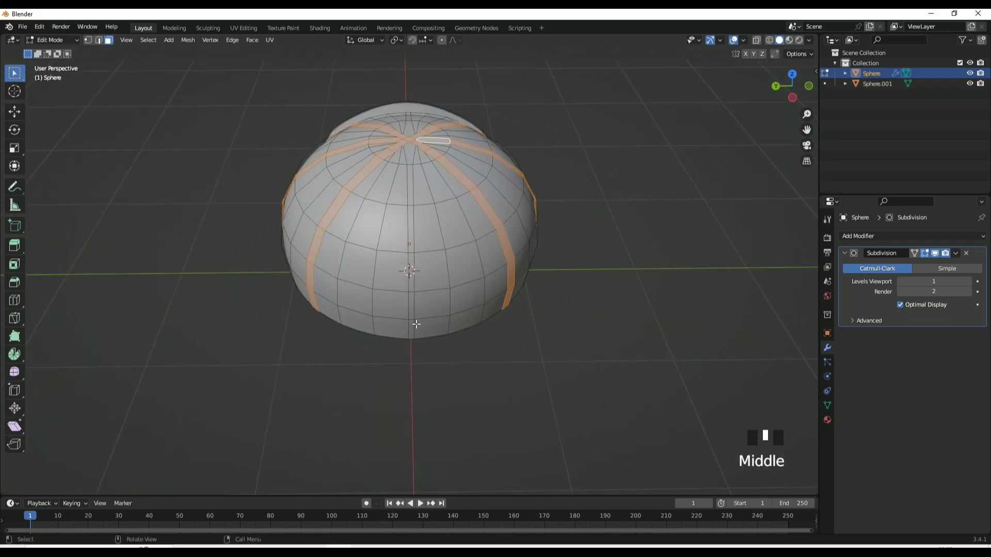
left_click_drag(412, 319, 409, 237, "shift")
left_click_drag(410, 165, 410, 160, "shift")
middle_click_drag(437, 266, 436, 168)
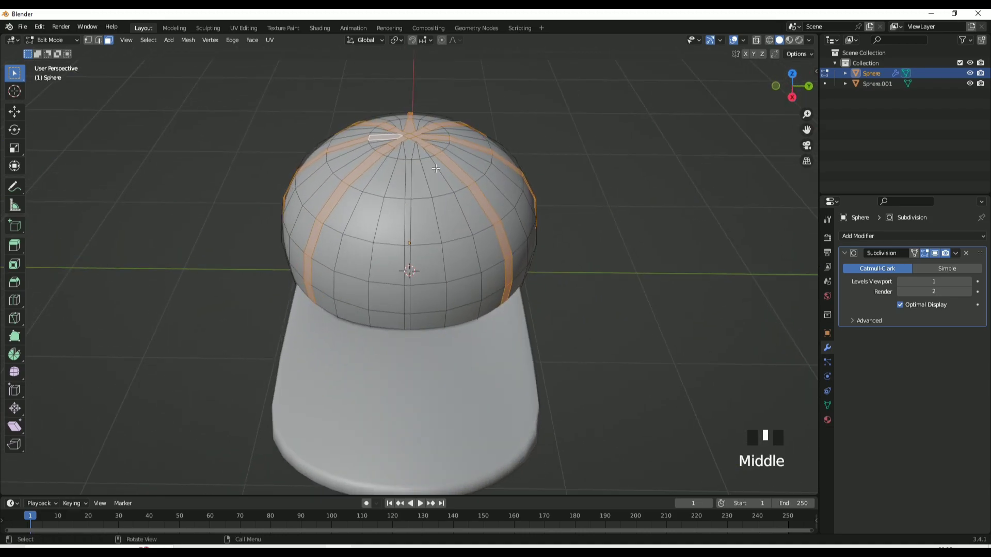
left_click_drag(406, 155, 421, 278, "shift")
left_click_drag(407, 320, 405, 317, "shift")
Extrude the selected seam strips slightly outward from the dome along their normals, and return to Object Mode
left_click_drag(14, 245, 89, 290)
middle_click_drag(475, 230, 412, 108)
left_click_drag(410, 107, 407, 104)
key("Tab")
middle_click_drag(491, 208, 362, 200)
key("Tab")
scroll(362, 201, "down", 1)
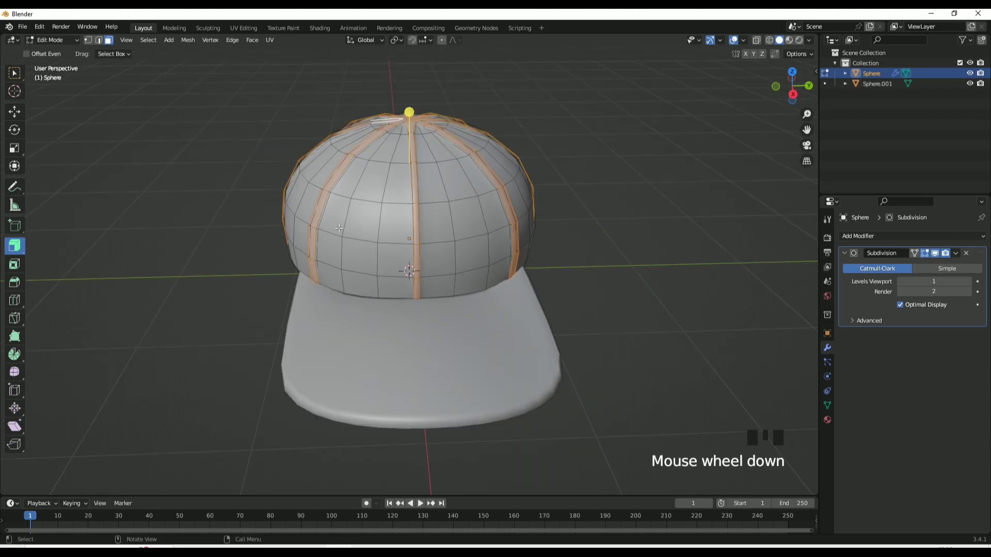
left_click_drag(339, 228, 356, 244)
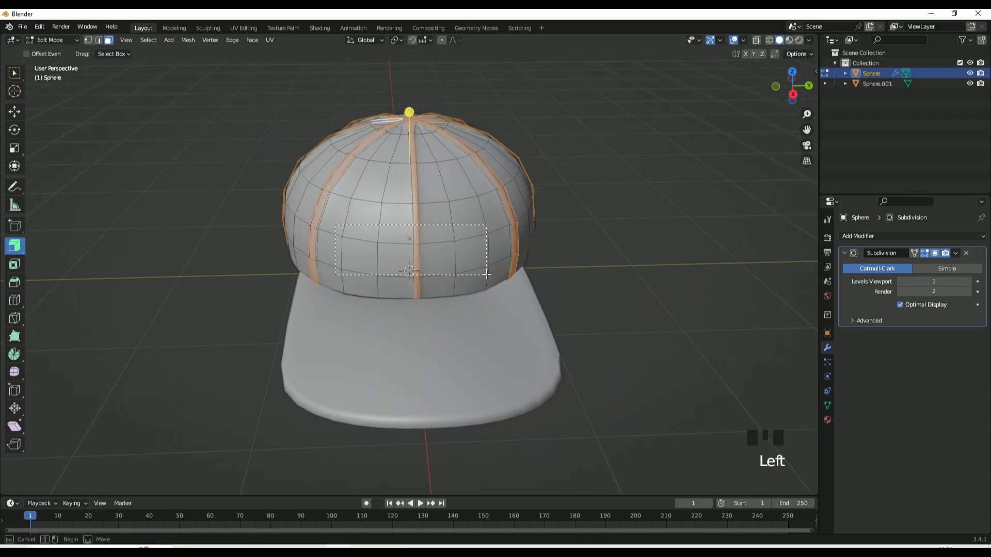
left_click_drag(490, 273, 492, 274)
key("Tab")
left_click(578, 266)
Deselect the cap parts and switch the viewport to rendered shading
middle_click_drag(578, 267, 494, 307)
scroll(395, 314, "up", 3)
left_click(394, 315)
left_click(384, 365)
left_click(643, 239)
left_click(799, 41)
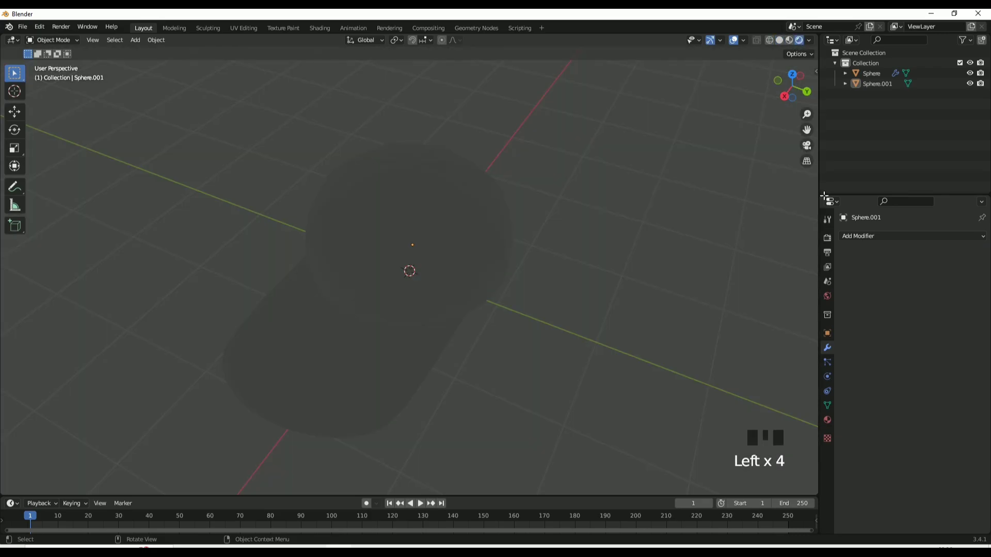
Set the scene's render engine to Cycles
left_click(828, 238)
left_click_drag(905, 236, 914, 271)
middle_click_drag(638, 319, 405, 284)
scroll(403, 297, "down", 2)
scroll(405, 283, "down", 1)
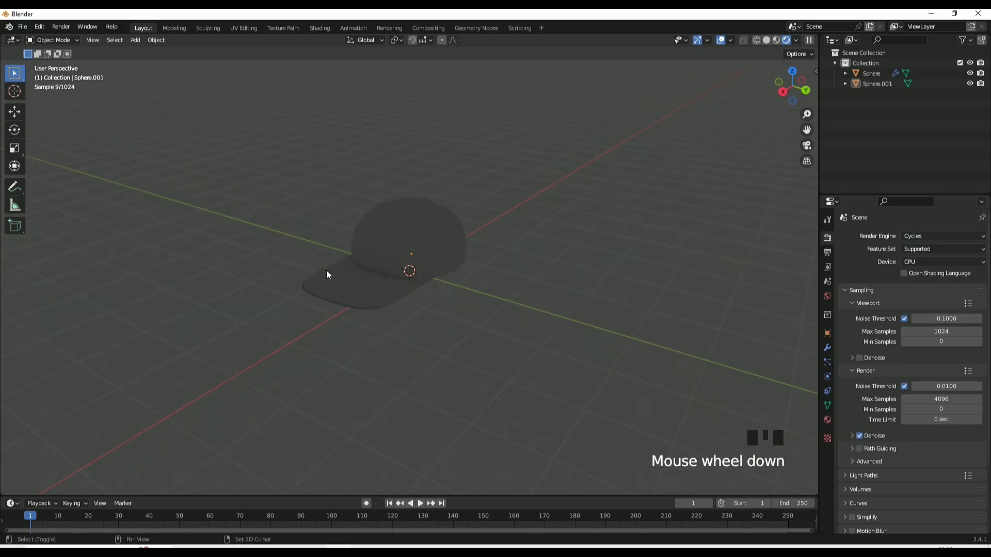
Add an area light and raise it straight above the cap
key("shift+a")
mouse_move(304, 398)
left_click(372, 431)
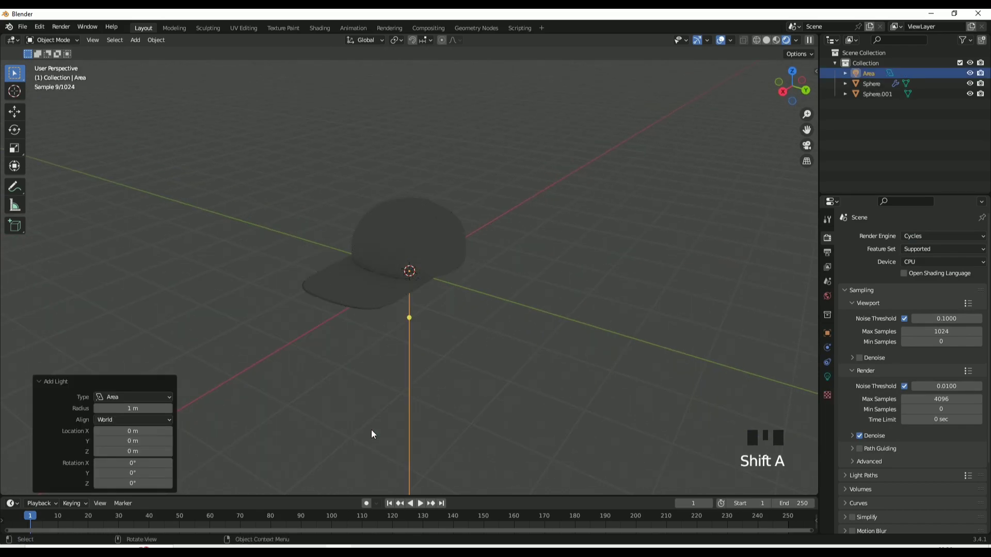
key("g")
left_click(363, 327)
Scale the area light up by about 2.39 and again by about 1.91, and open its power value for editing
key("s")
left_click(726, 329)
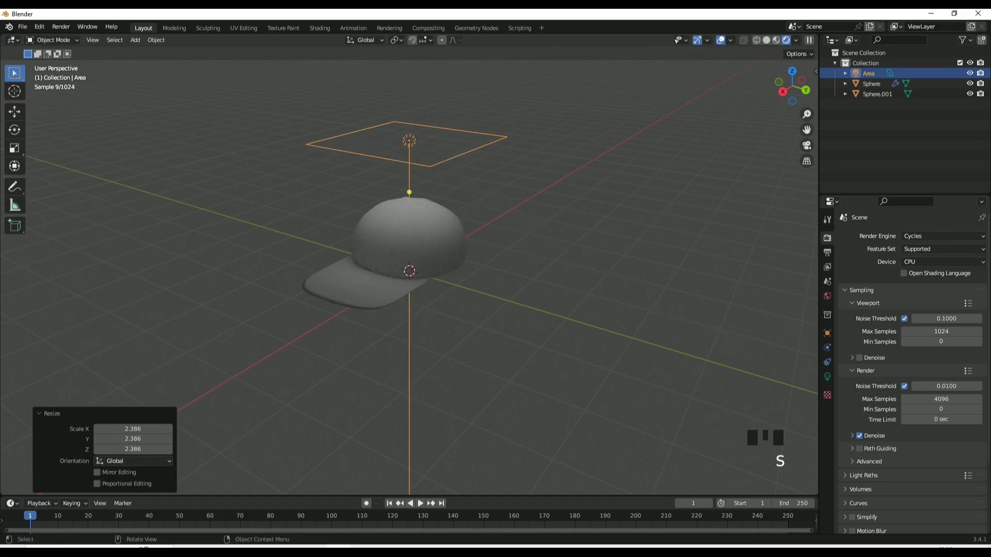
key("s")
left_click(593, 289)
left_click(828, 376)
left_click(933, 307)
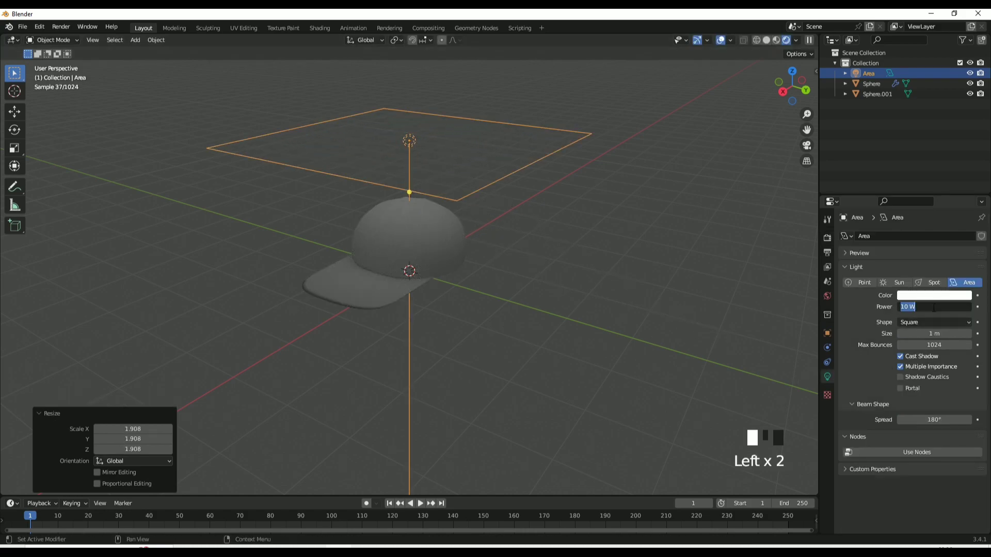
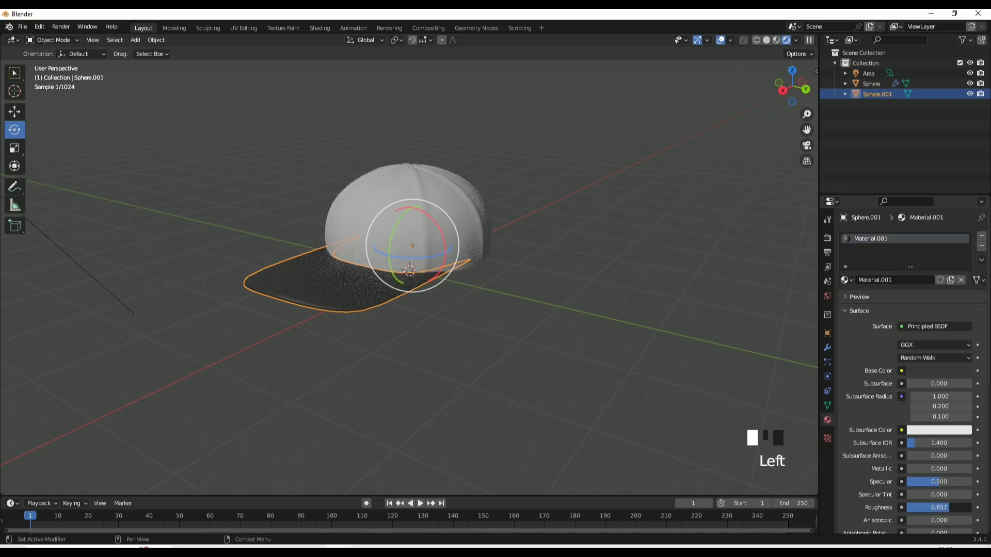
Select the crown and give it the brim's existing dark material, Material.001
middle_click_drag(599, 398, 491, 263)
left_click(560, 382)
left_click(491, 264)
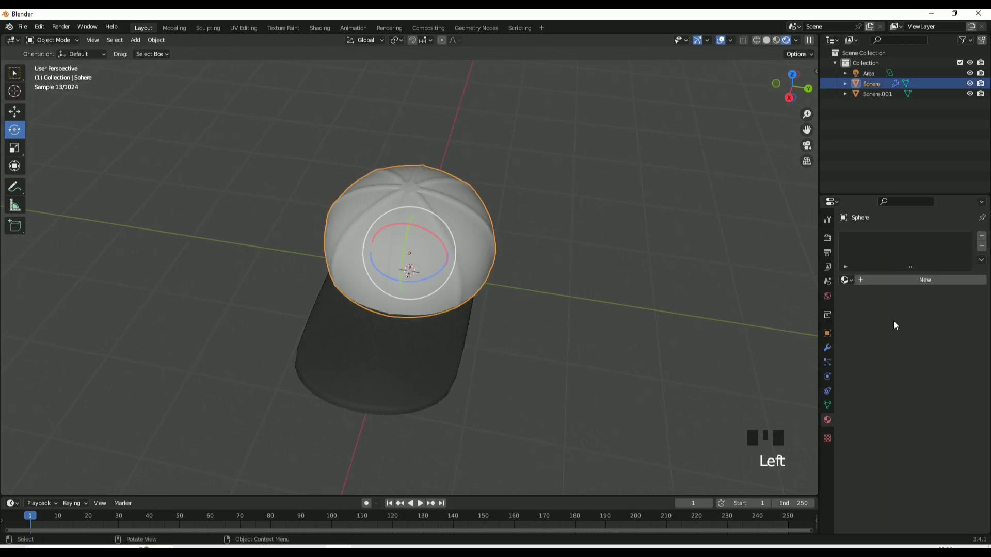
left_click_drag(850, 281, 872, 305)
middle_click_drag(659, 331, 572, 345)
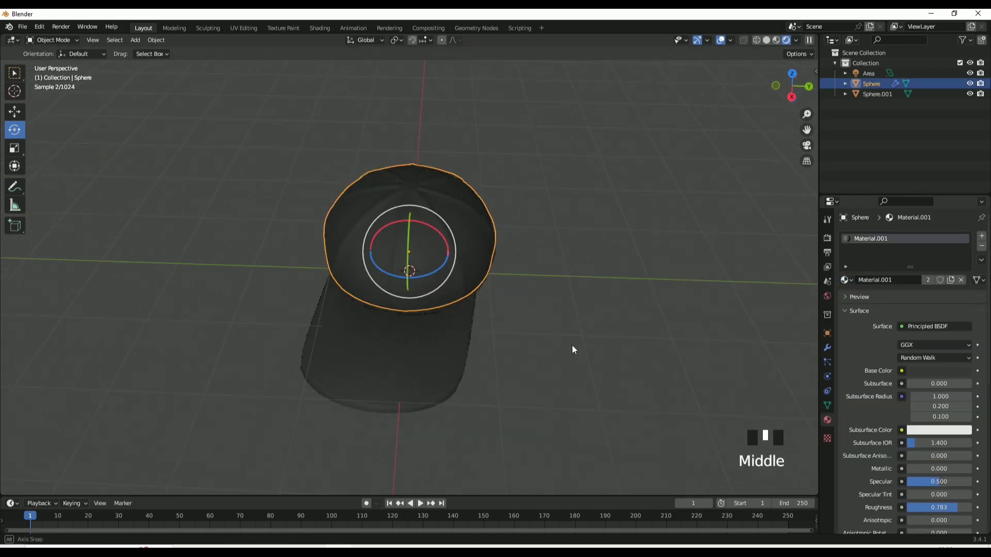
Enter Edit Mode on the crown and add the unselected lower front faces above the brim to the selection
scroll(572, 345, "up", 2)
key("Tab")
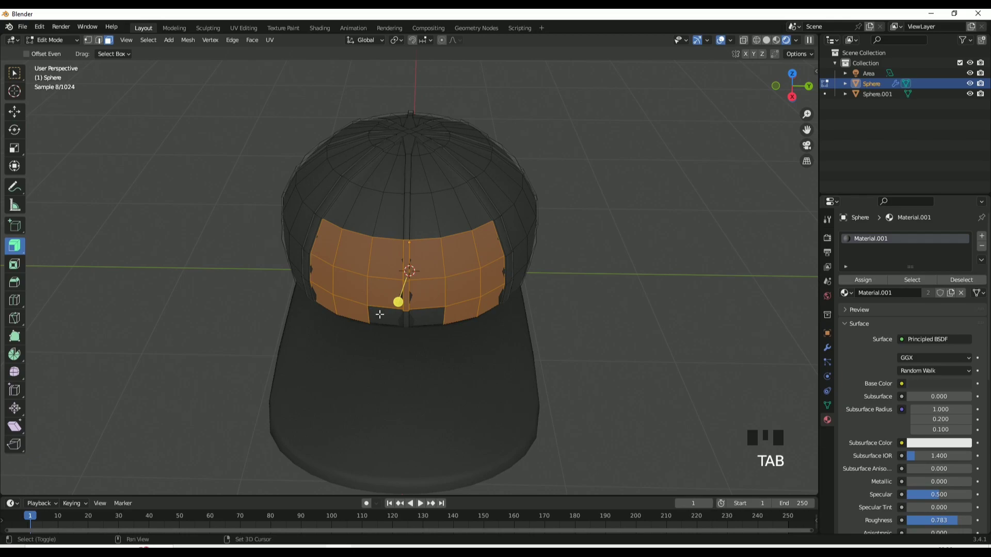
left_click(422, 317, "shift")
middle_click_drag(421, 317, 527, 285)
scroll(485, 224, "up", 1)
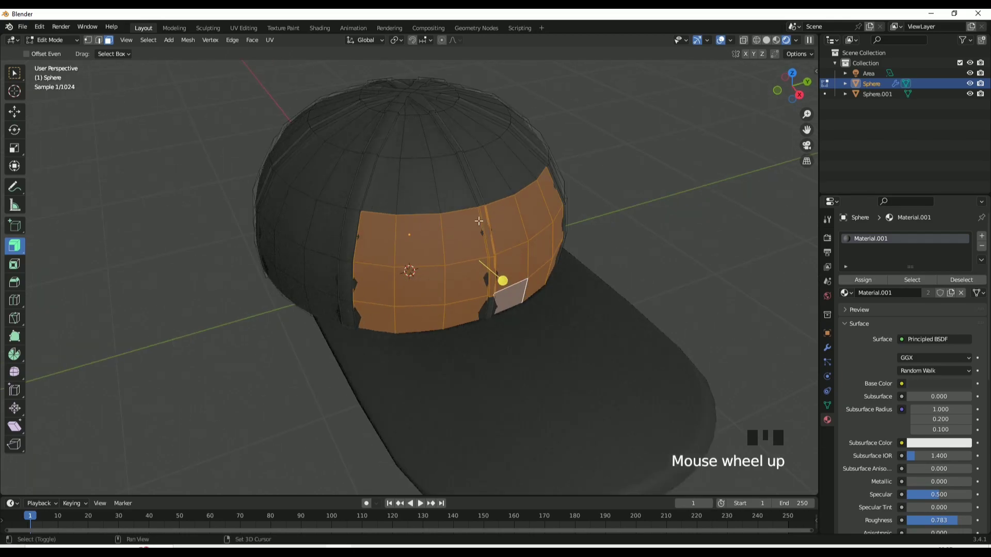
Add the upper faces of both front panels and the seam between them to the selection
middle_click_drag(459, 303, 362, 196)
left_click(362, 196, "shift")
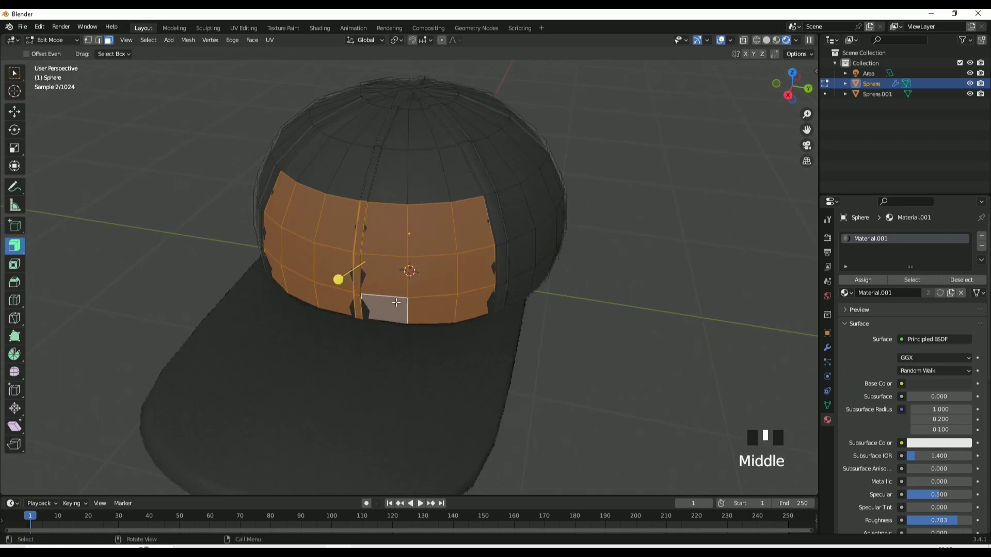
left_click(416, 172, "shift")
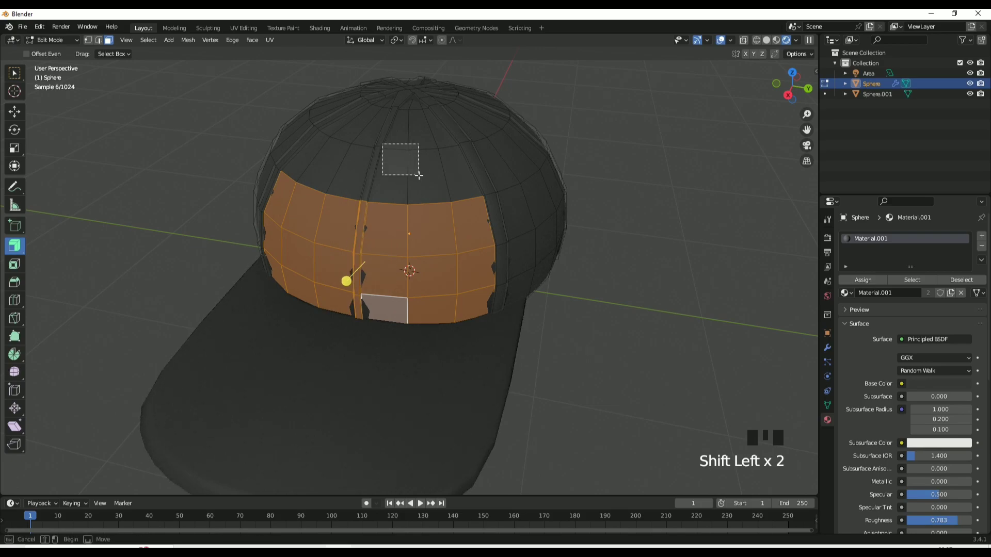
left_click_drag(426, 167, 421, 147, "shift")
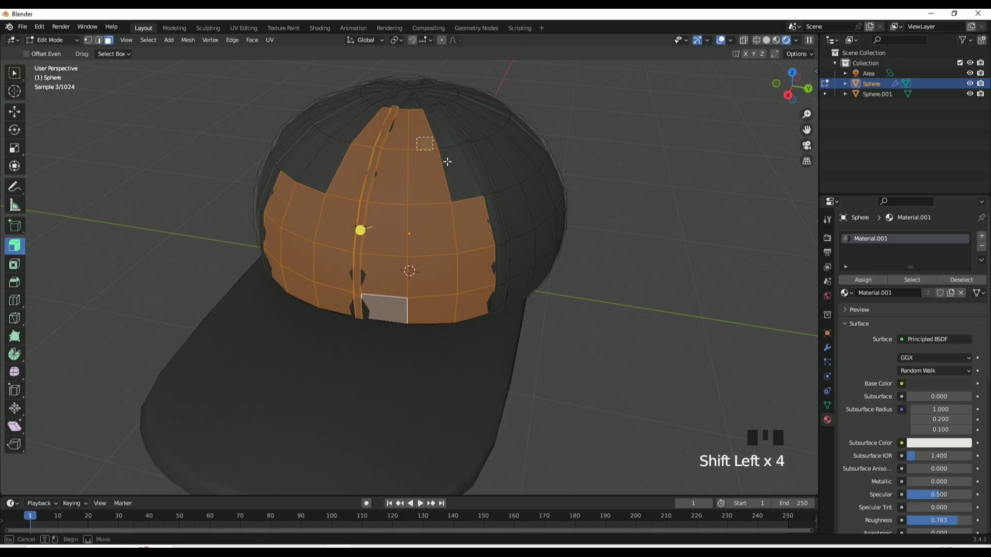
left_click_drag(403, 183, 407, 181, "shift")
middle_click_drag(327, 157, 458, 206)
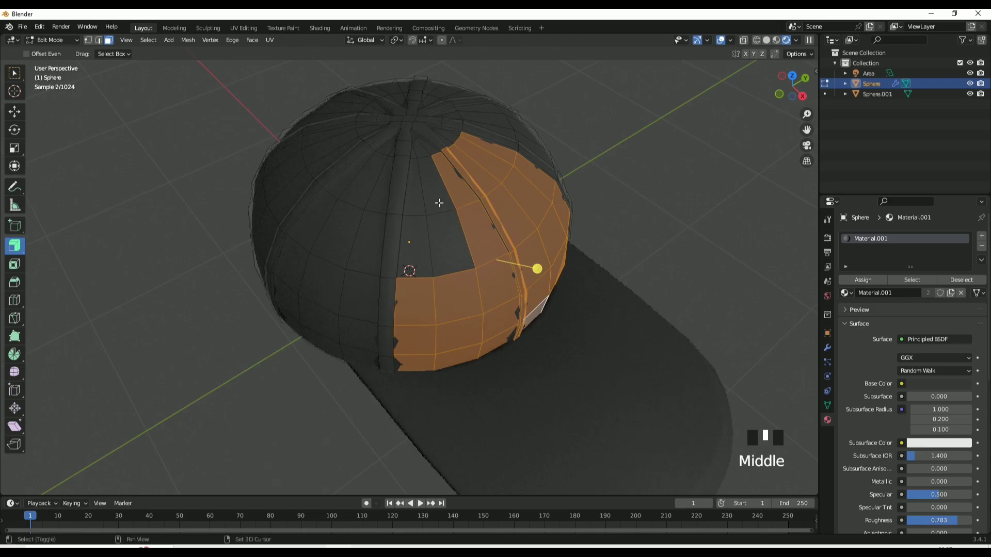
left_click_drag(436, 204, 487, 266, "shift")
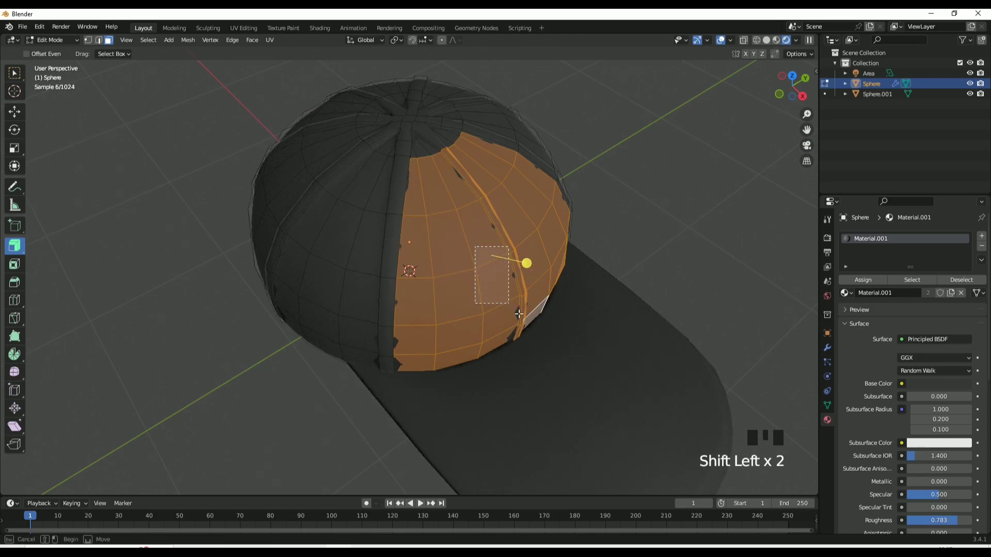
Add the remaining narrow faces of the front panels and center seam near the crown's peak to the selection
middle_click_drag(523, 314, 392, 209)
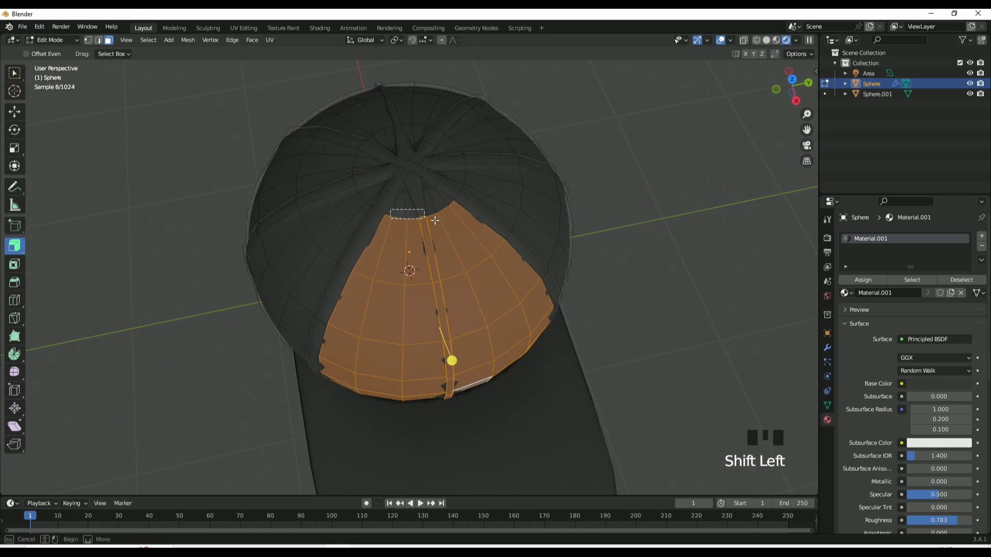
left_click_drag(448, 221, 447, 203, "shift")
middle_click_drag(471, 252, 433, 183)
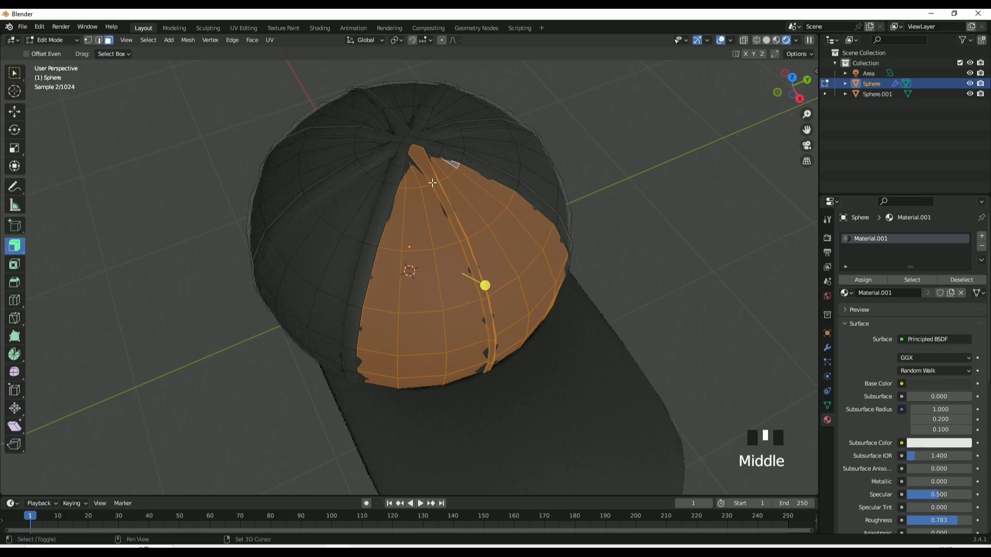
left_click_drag(454, 200, 455, 202, "shift")
left_click_drag(472, 230, 480, 247, "shift")
mouse_move(548, 271)
middle_mouse_down()
mouse_move(522, 230)
mouse_move(487, 227)
mouse_move(531, 236)
mouse_move(547, 254)
middle_mouse_up()
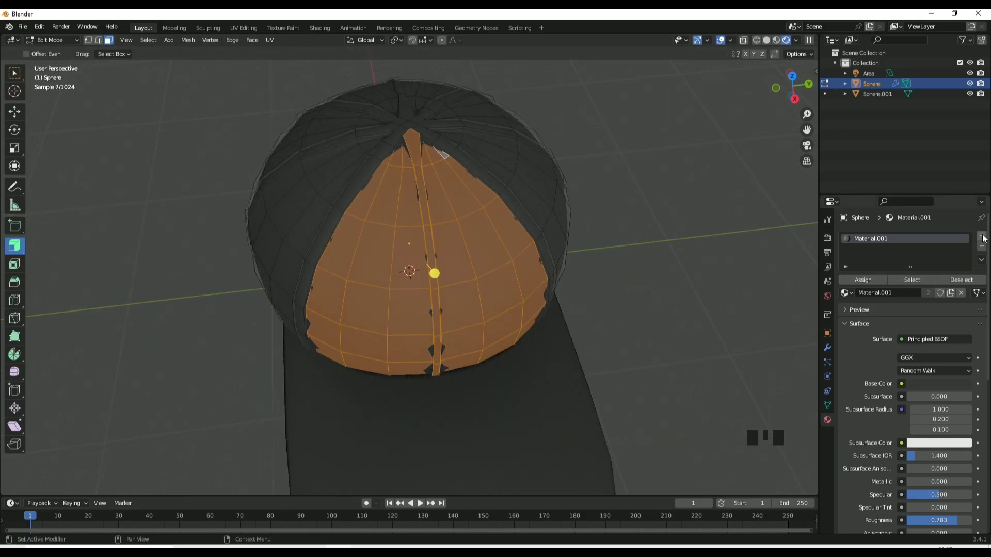
Add a second material slot with a new white material, set its roughness to 0.760, assign it to the selected faces, and return to Object Mode
left_click(982, 236)
left_click(878, 309)
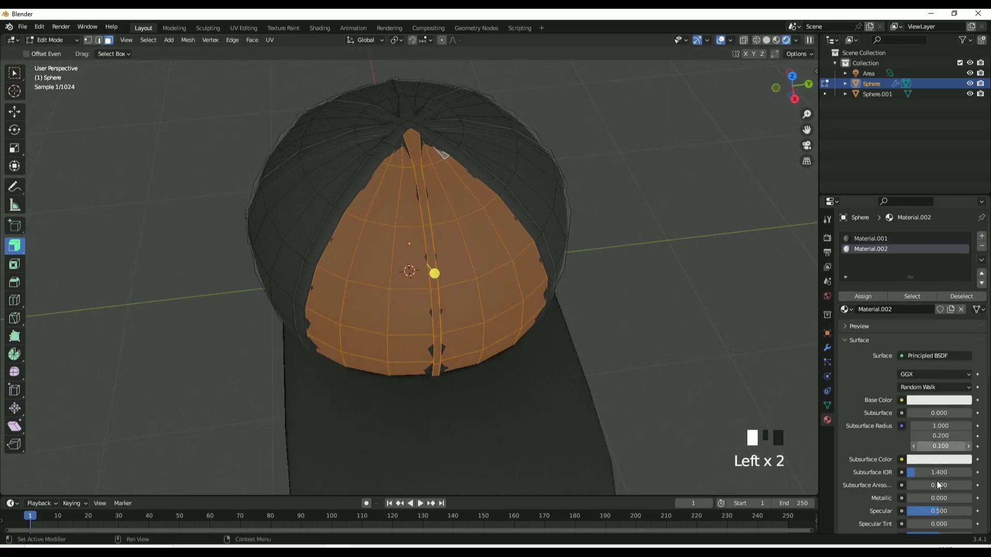
scroll(932, 512, "down", 2)
left_click(933, 509)
scroll(878, 392, "up", 3)
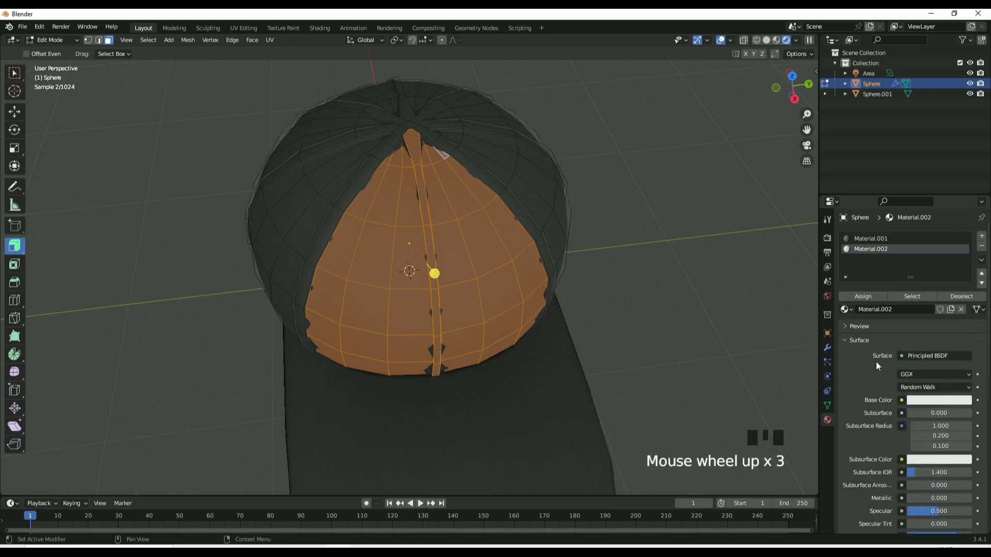
left_click(861, 297)
key("Tab")
Examine the two-tone cap from several angles and from farther away with nothing selected
middle_click_drag(589, 327, 519, 306)
scroll(558, 300, "down", 2)
left_click(555, 289)
scroll(566, 356, "down", 2)
middle_click_drag(565, 356, 462, 284)
scroll(564, 381, "down", 3)
scroll(463, 284, "down", 2)
Duplicate the crown and brim together and move the copy about 2.91 m along the Y axis
left_click(437, 264)
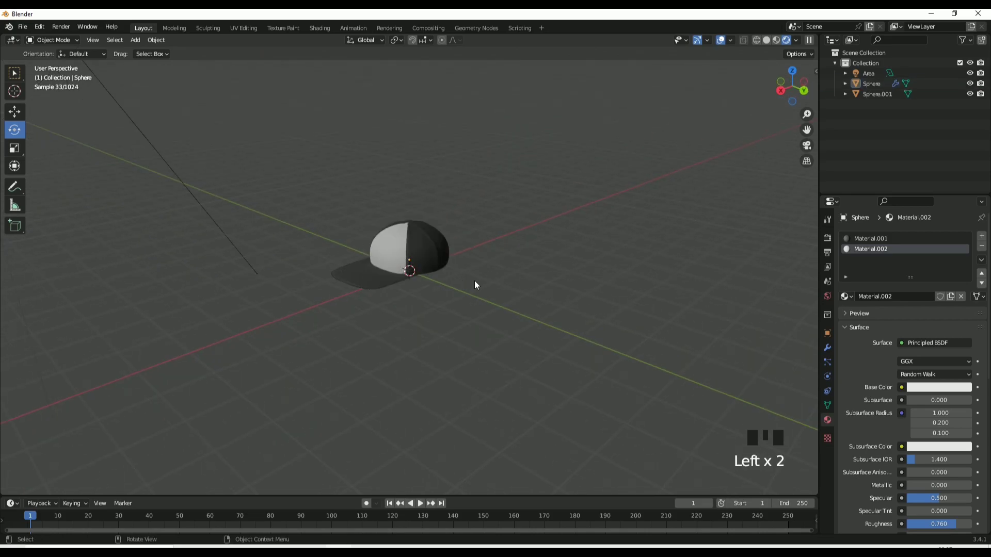
scroll(413, 279, "up", 4)
left_click(321, 285, "shift")
right_click(316, 269)
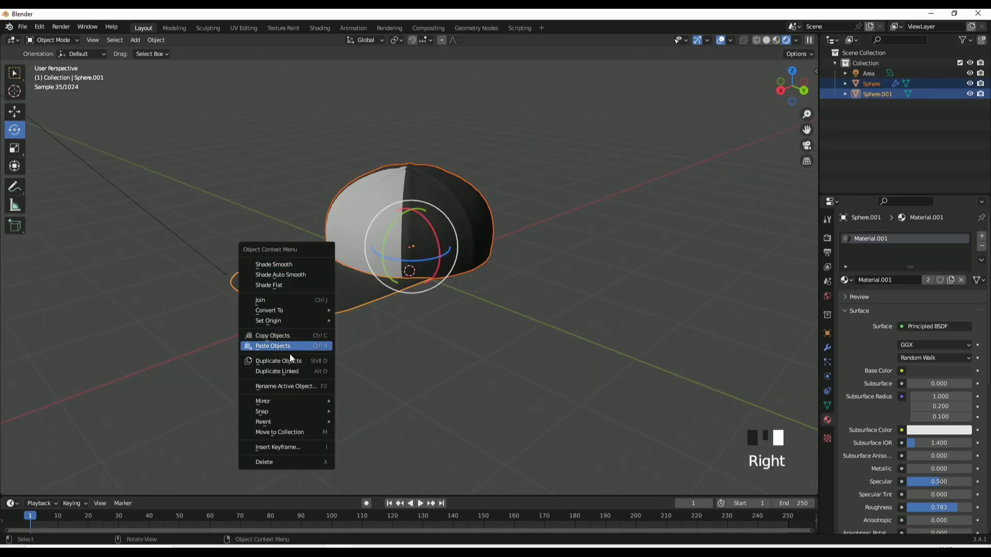
left_click(290, 354)
right_click(289, 358)
key("g")
left_click(506, 452)
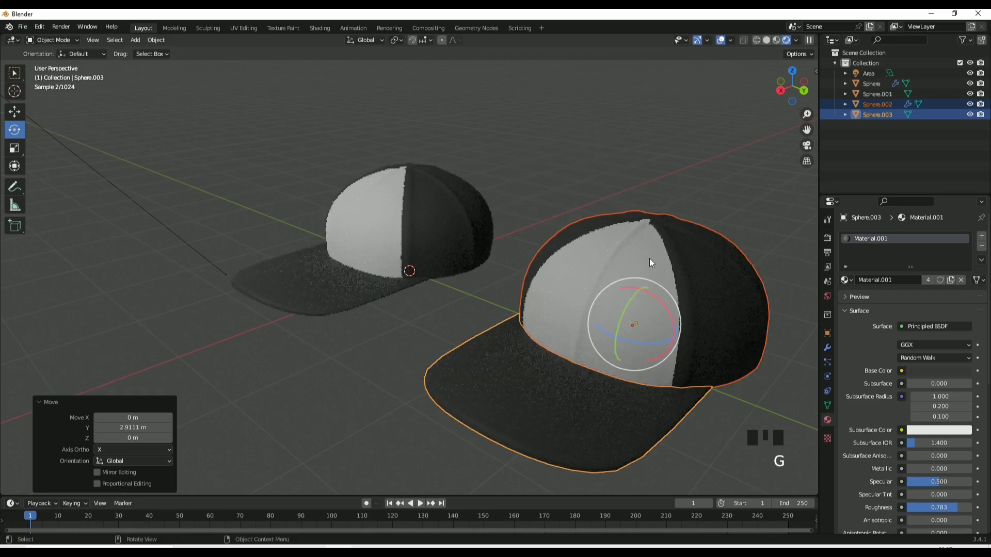
Replace the copied crown's dark material with a new material that has a red base color
left_click(649, 259)
left_click(961, 297)
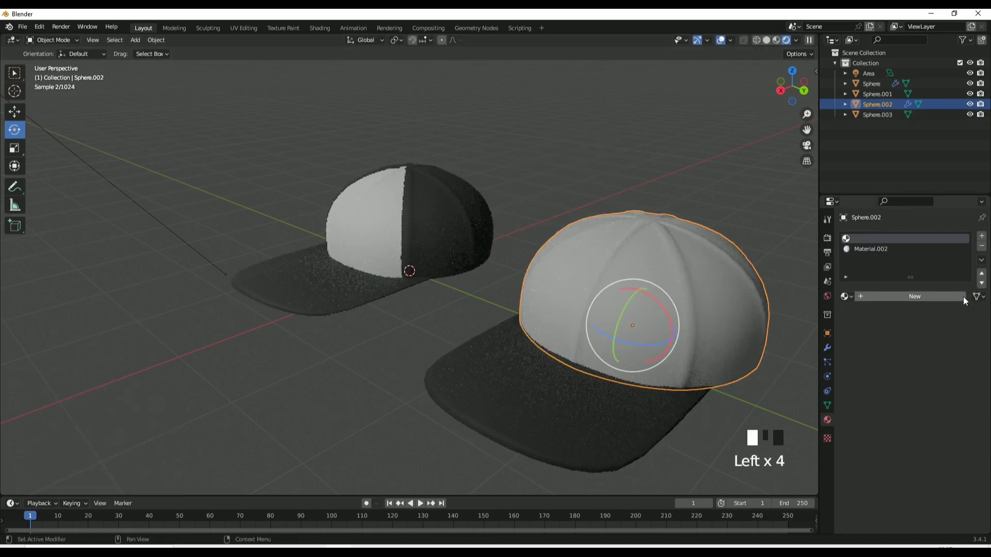
left_click(963, 296)
left_click(940, 387)
left_click(966, 263)
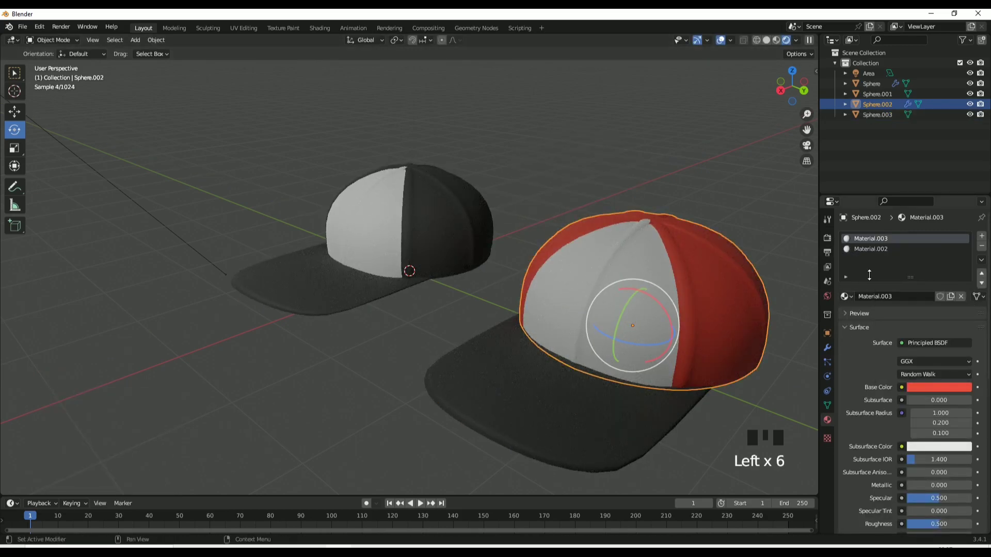
Try to change the base color of Material.002 on the copied crown's front panels
left_click(873, 249)
left_click(953, 387)
left_click(929, 295)
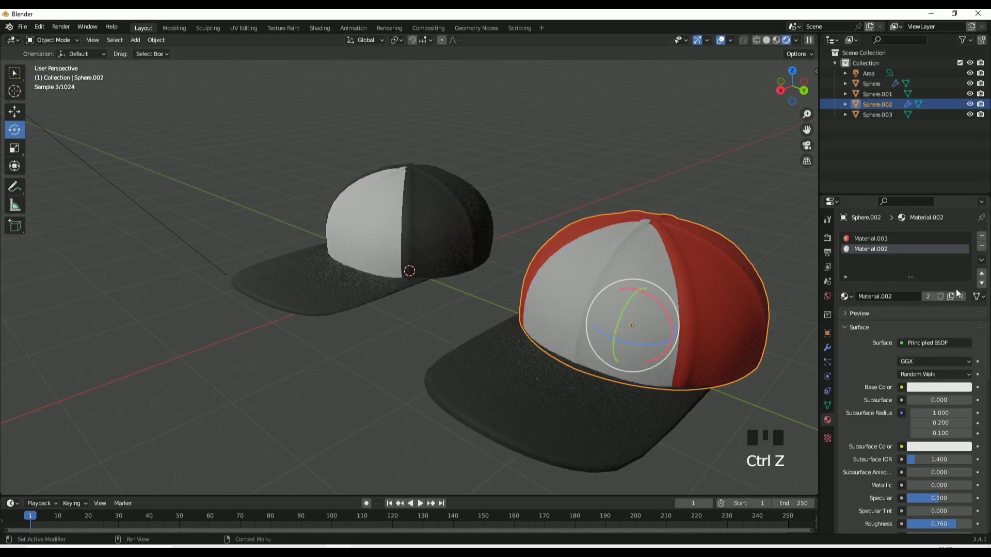
Give the copied crown's front panels their own new material and set its base color to yellow-orange
left_click(951, 297)
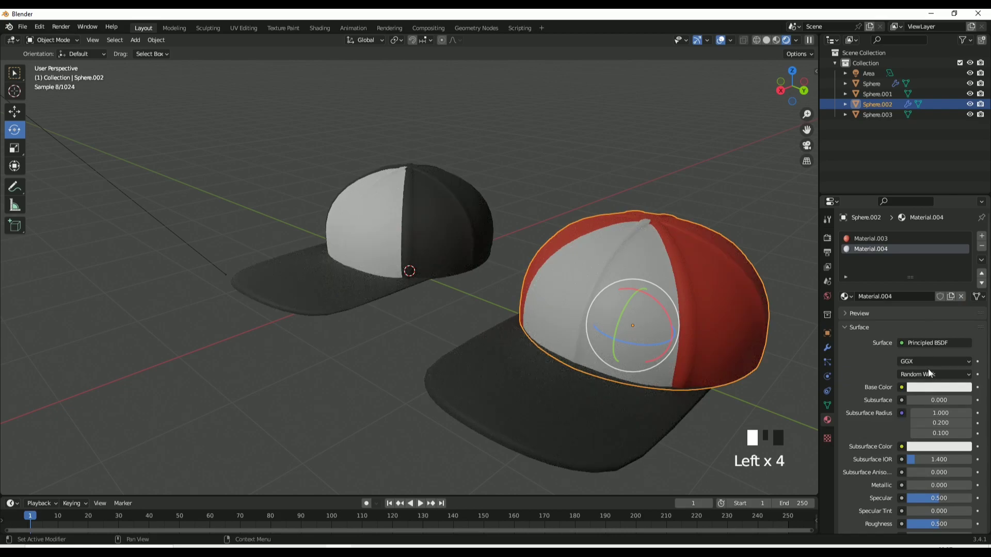
left_click(935, 386)
left_click_drag(963, 295, 964, 314)
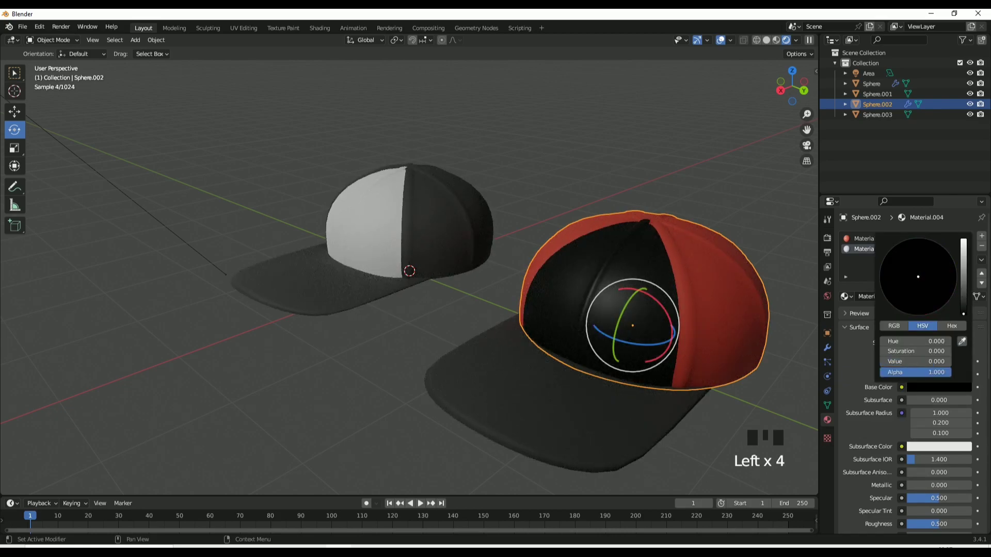
left_click_drag(964, 276, 947, 265)
Select the copied crown and brim and delete both
left_click(563, 290)
left_click(630, 409, "shift")
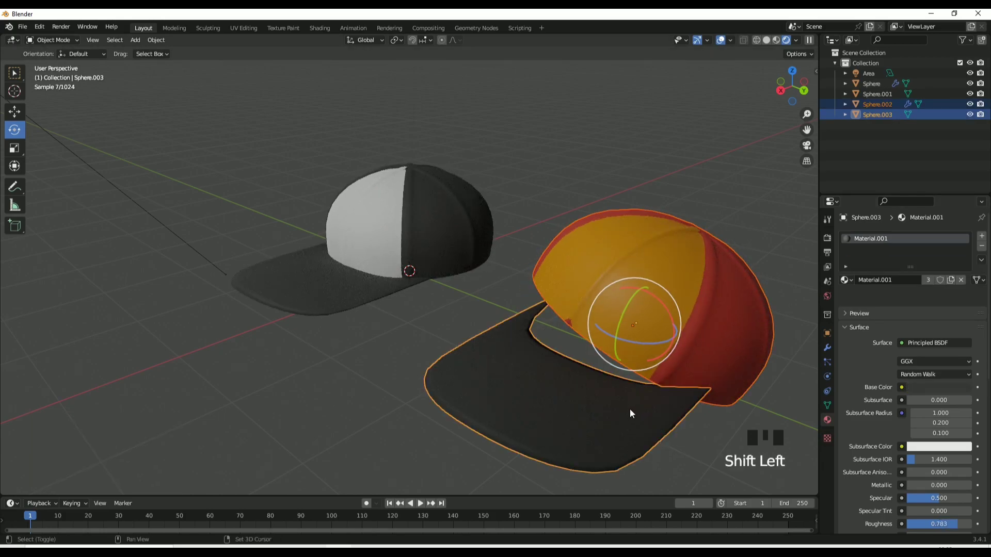
key("shift+x")
middle_click_drag(552, 359, 593, 356)
scroll(570, 358, "down", 2)
scroll(575, 356, "down", 4)
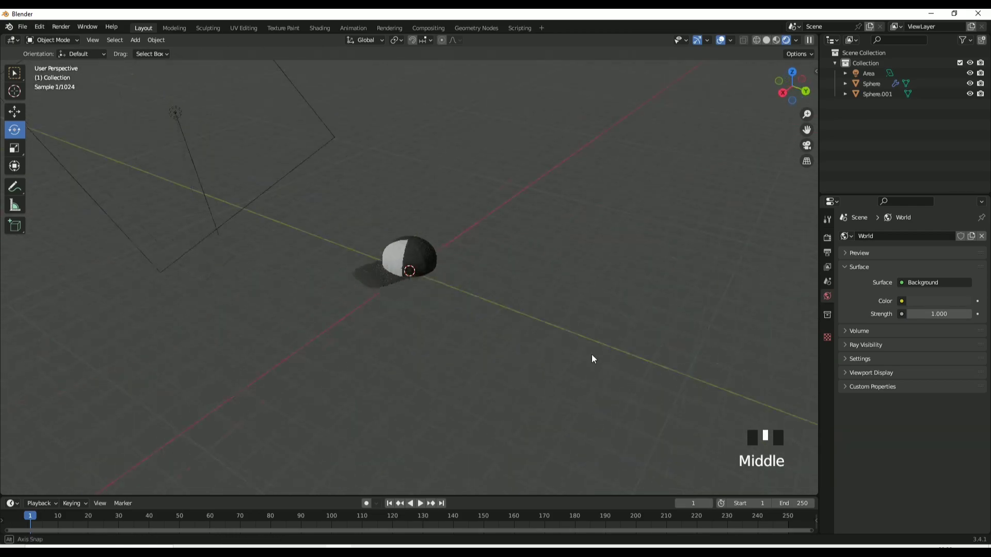